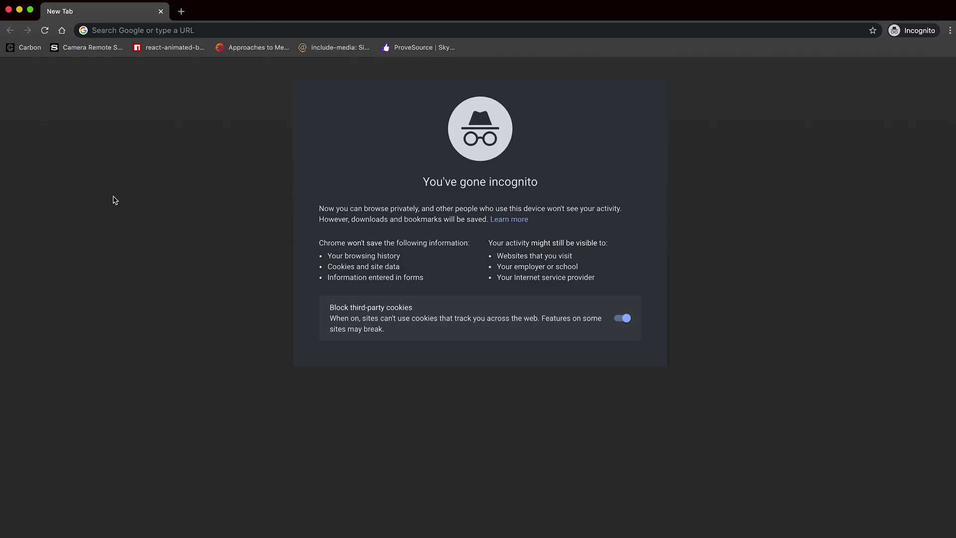
Step: Search for flutter, open the macOS install guide and download flutter_macos_1.20.2-stable.zip
left_click(157, 31)
type("flutter")
key("Return")
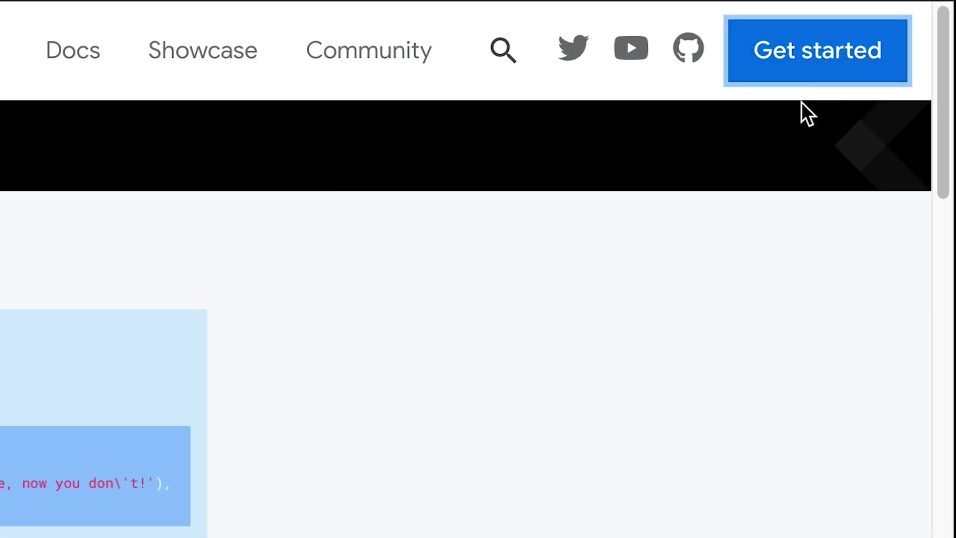
left_click(816, 50)
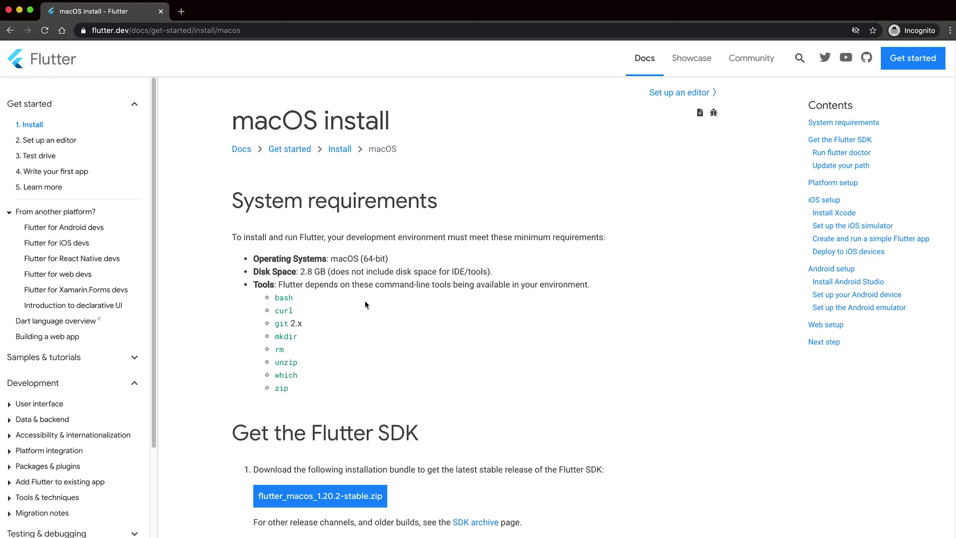
scroll(365, 304, "down", 5)
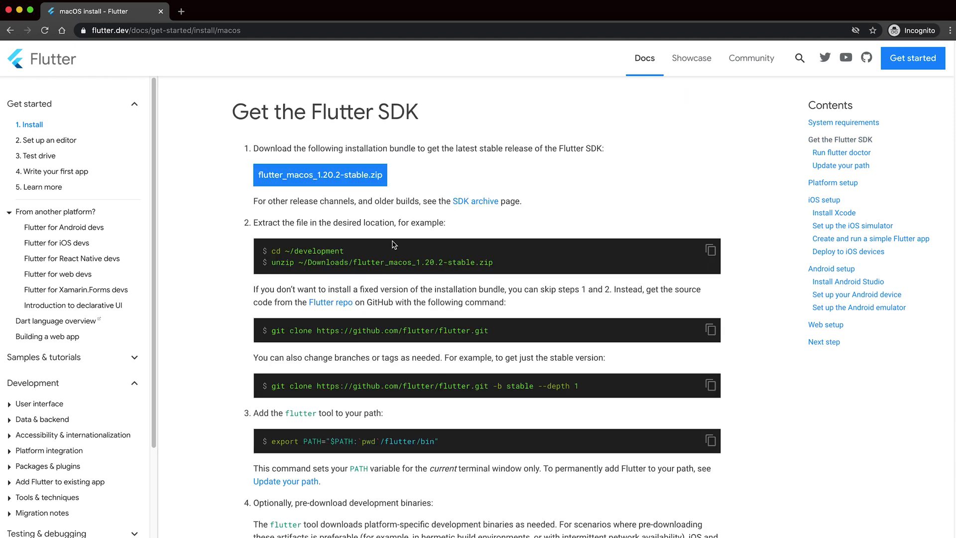
left_click(358, 172)
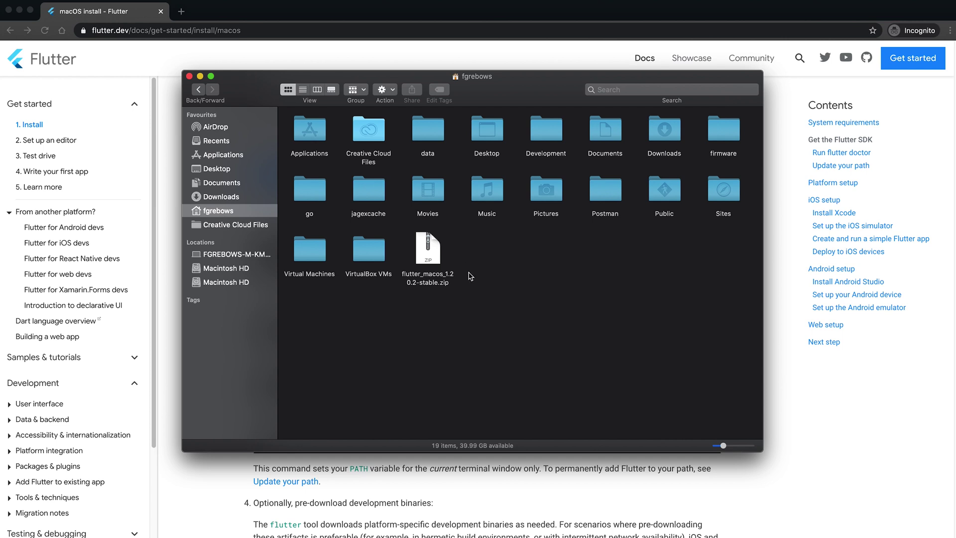
Step: Drag the Flutter SDK zip into Development, then delete the zip there
double_click(548, 133)
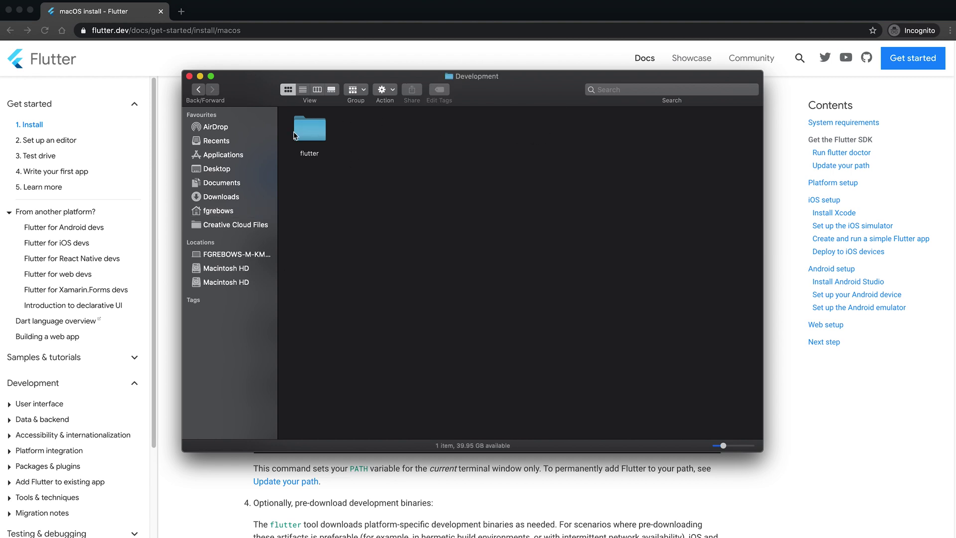
left_click(198, 91)
left_click_drag(427, 253, 540, 138)
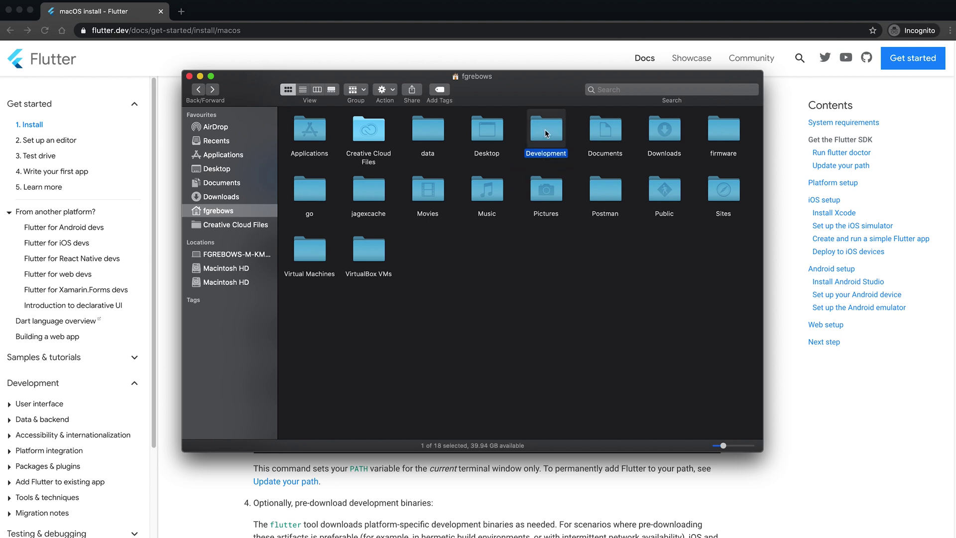
double_click(547, 133)
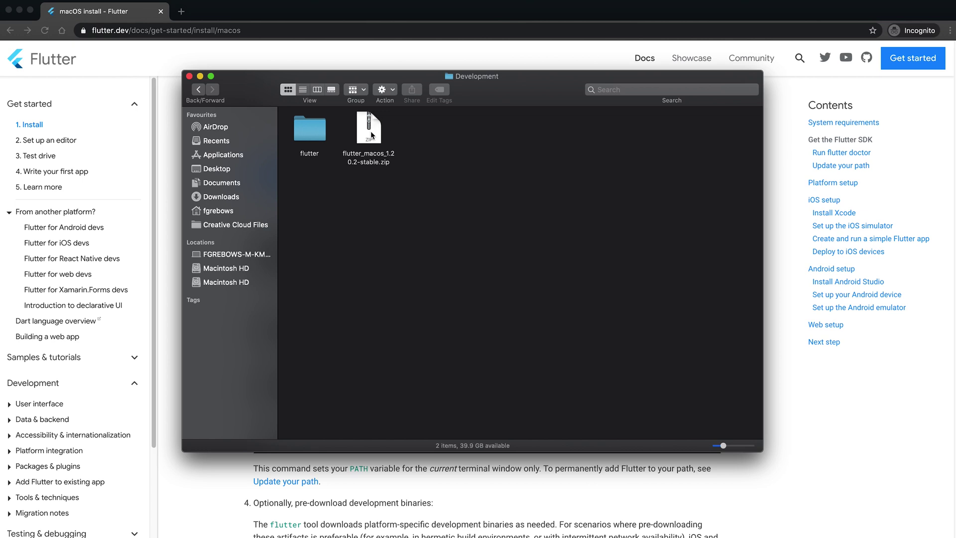
left_click(372, 128)
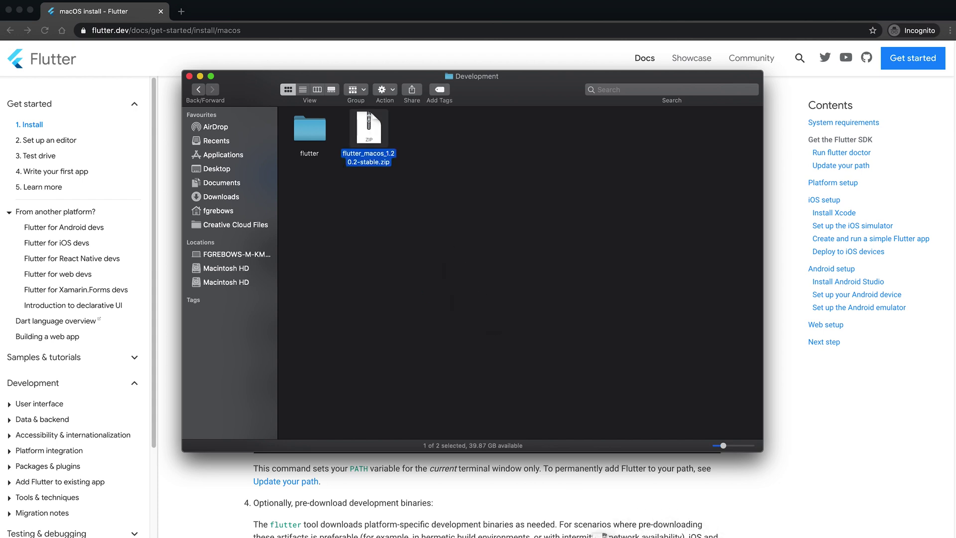
key("super+BackSpace")
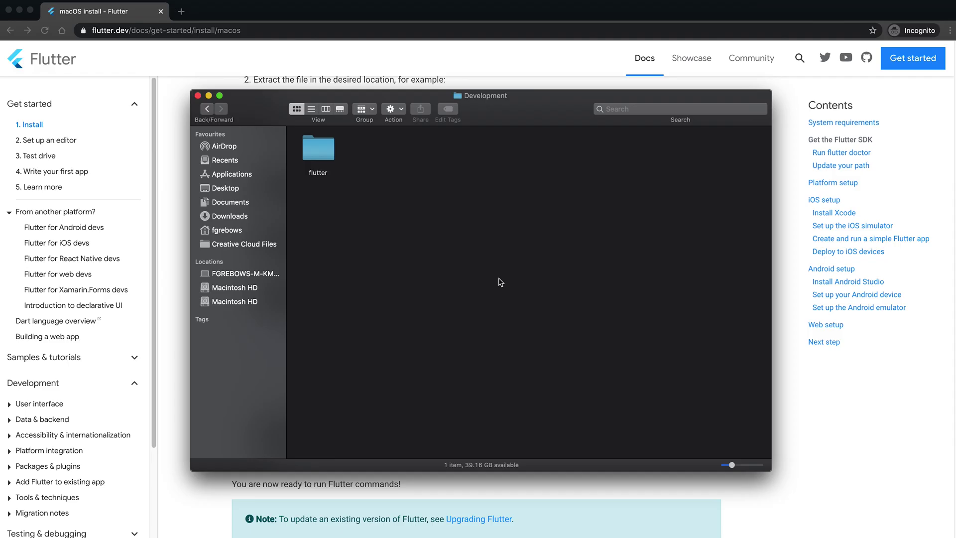
Step: Launch iTerm, enlarge its window and font, and place it beside Finder
left_click(464, 537)
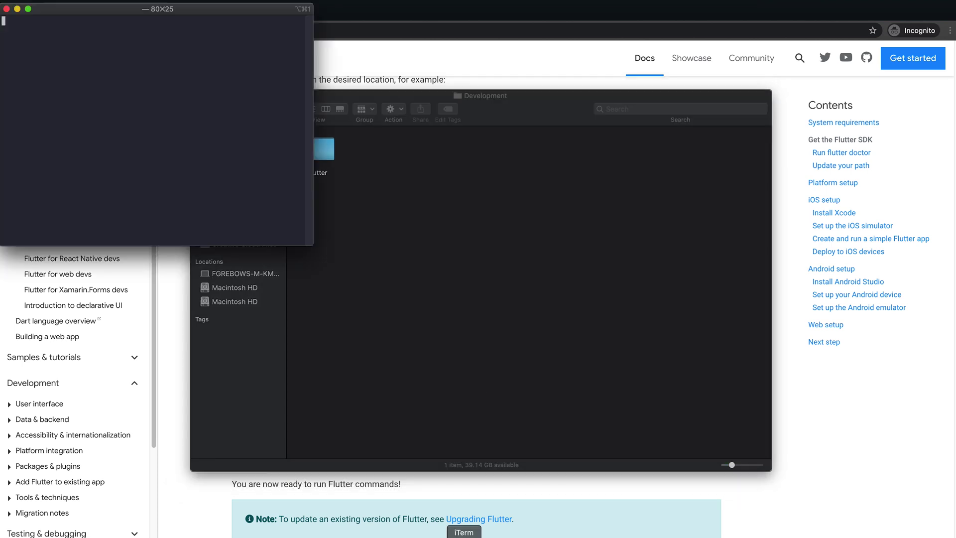
left_click_drag(192, 9, 515, 195)
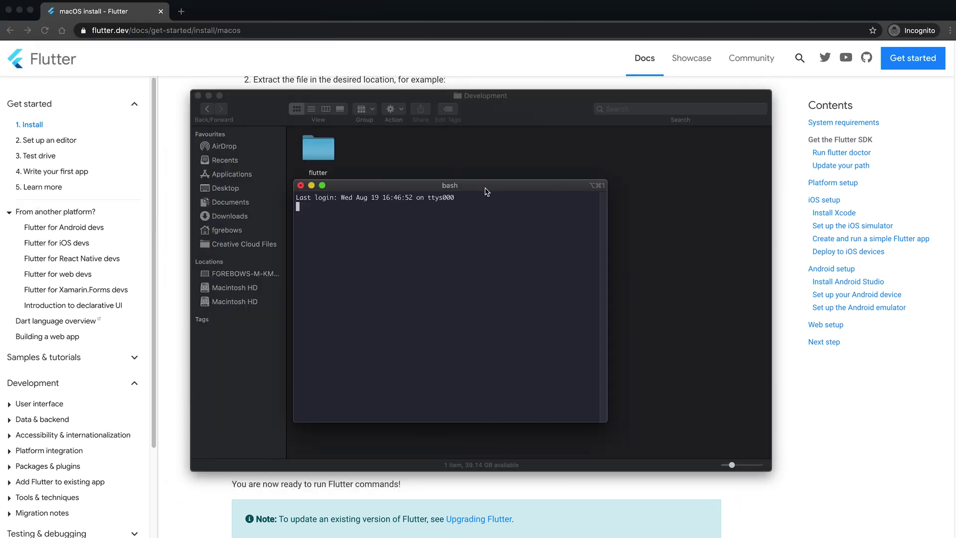
left_click_drag(635, 429, 942, 507)
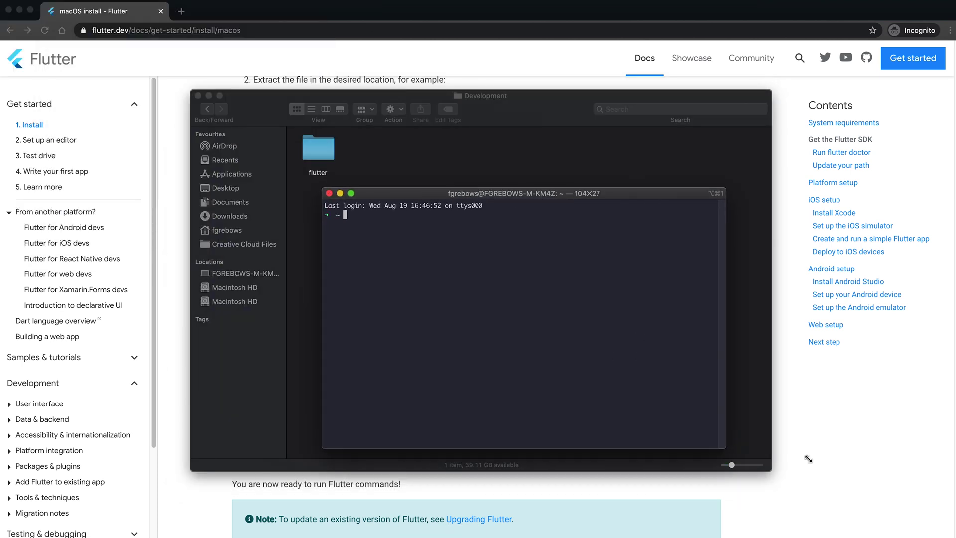
left_click_drag(609, 195, 515, 139)
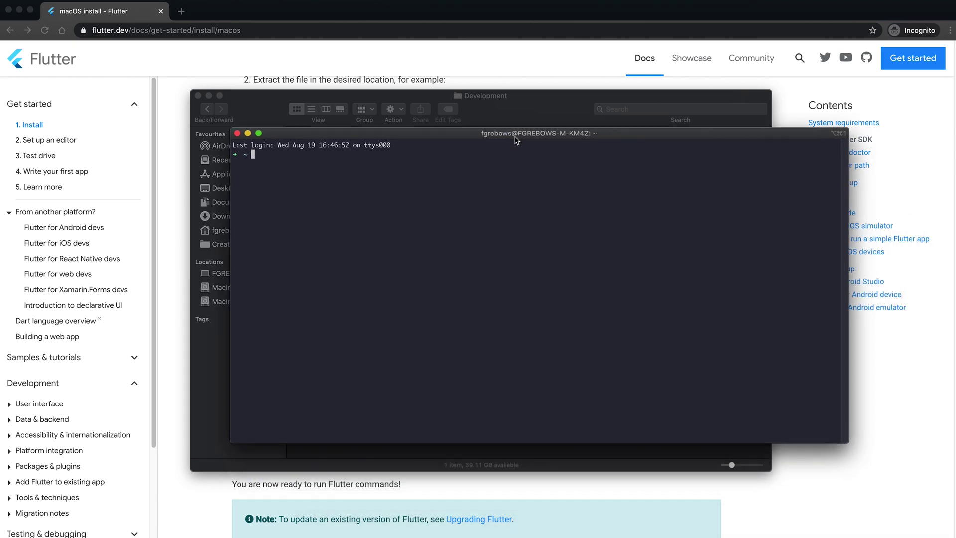
key("super+equal")
key("super+equal")
key("super+equal")
key("super+equal")
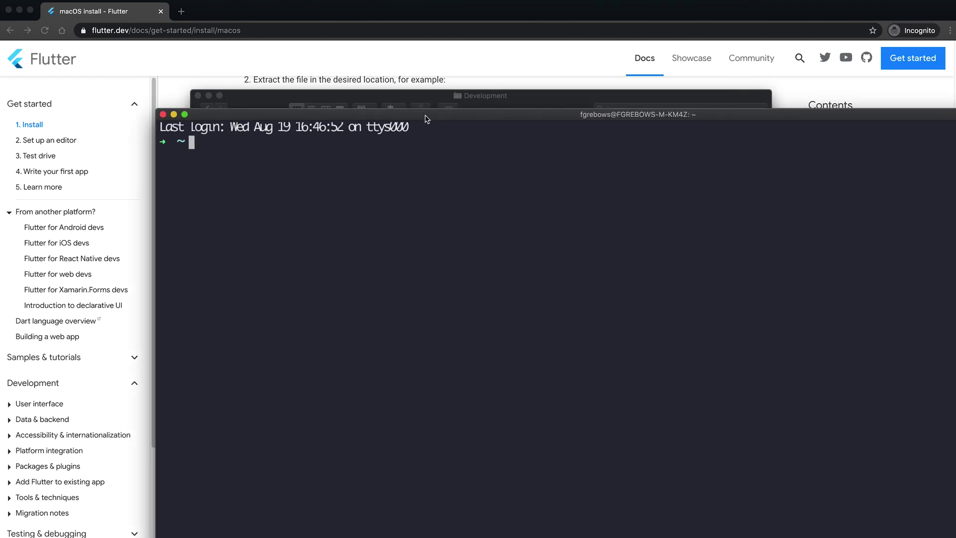
left_click_drag(516, 139, 284, 88)
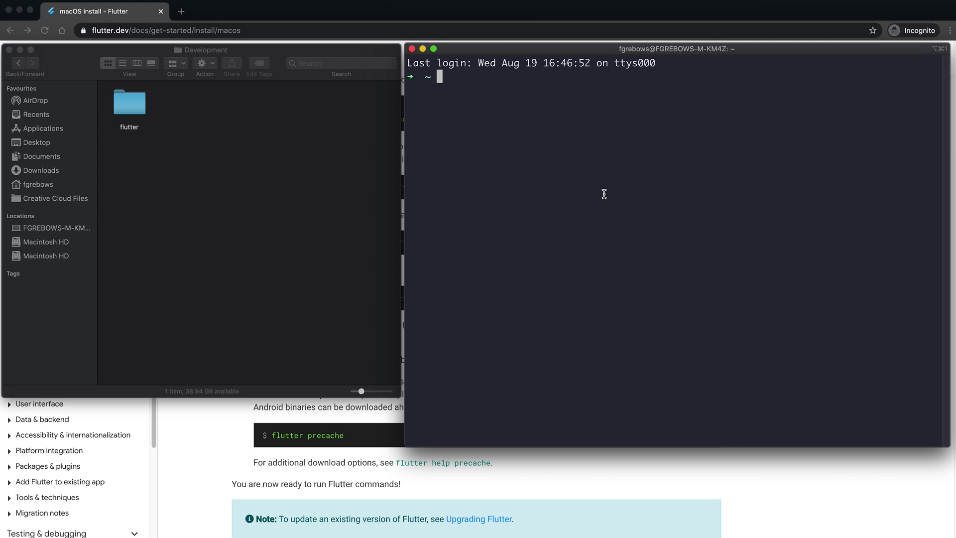
type("vim")
type("~")
type("/")
type(".bash")
type("_")
Step: Open .bash_profile in vim and select its PATH export line
key("Tab")
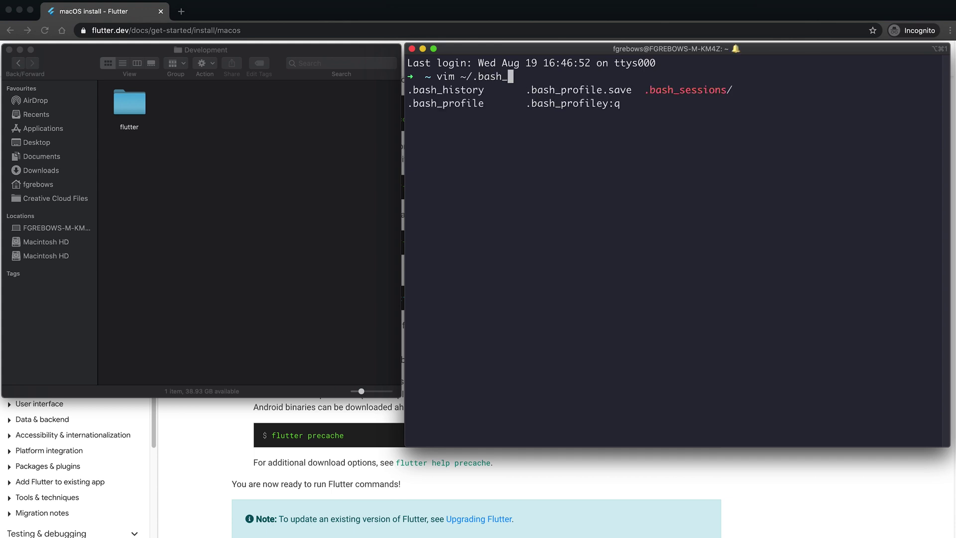
type("pro")
key("Tab")
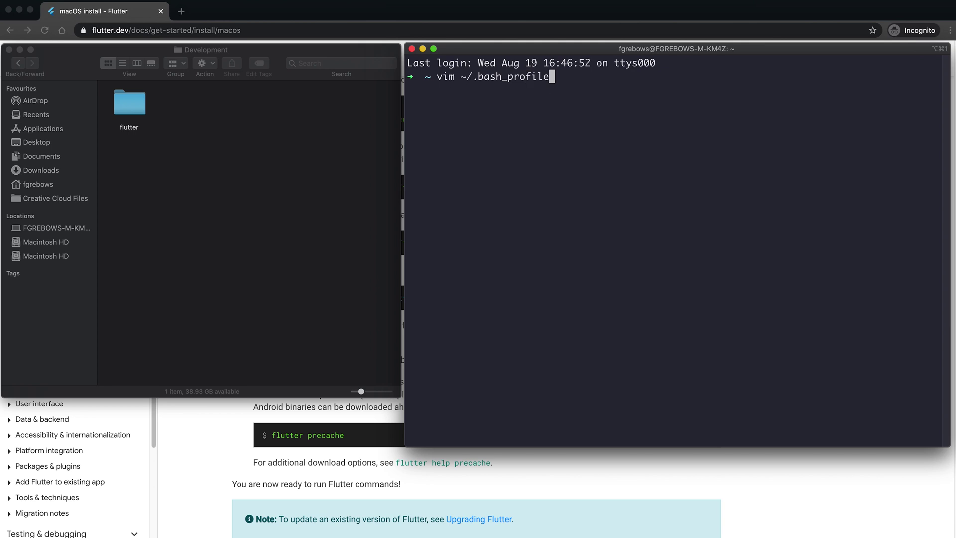
key("Return")
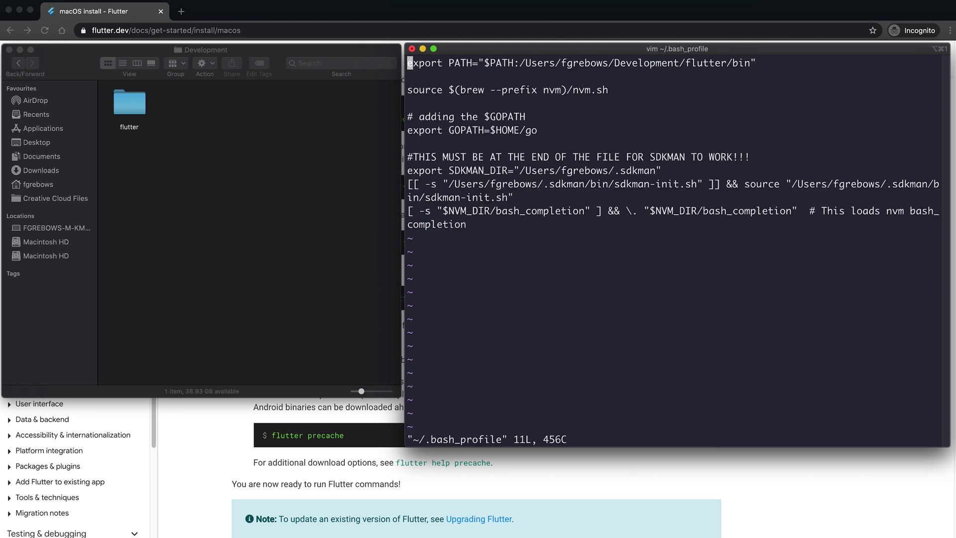
left_click_drag(777, 62, 368, 65)
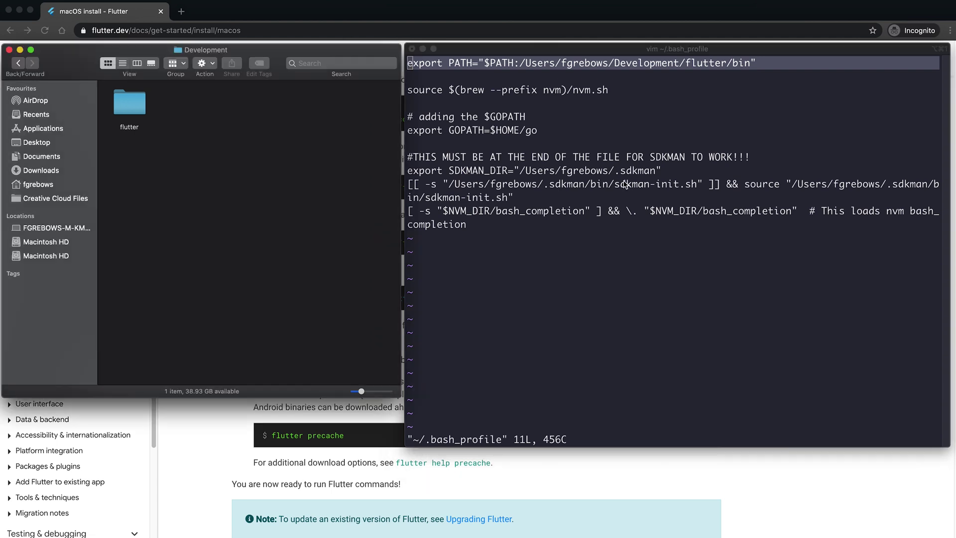
left_click(746, 88)
left_click_drag(757, 64, 409, 65)
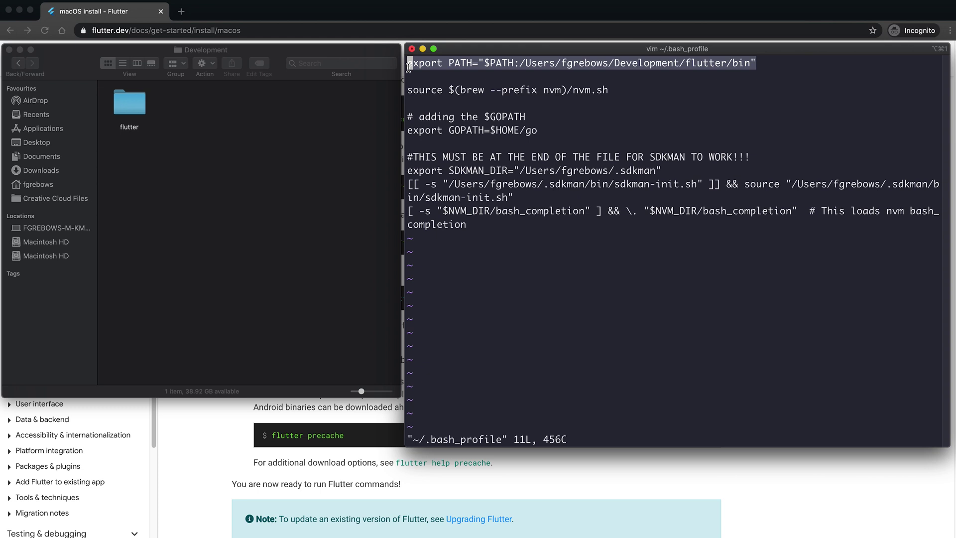
Step: Delete the old flutter path from the PATH line in insert mode
key("i")
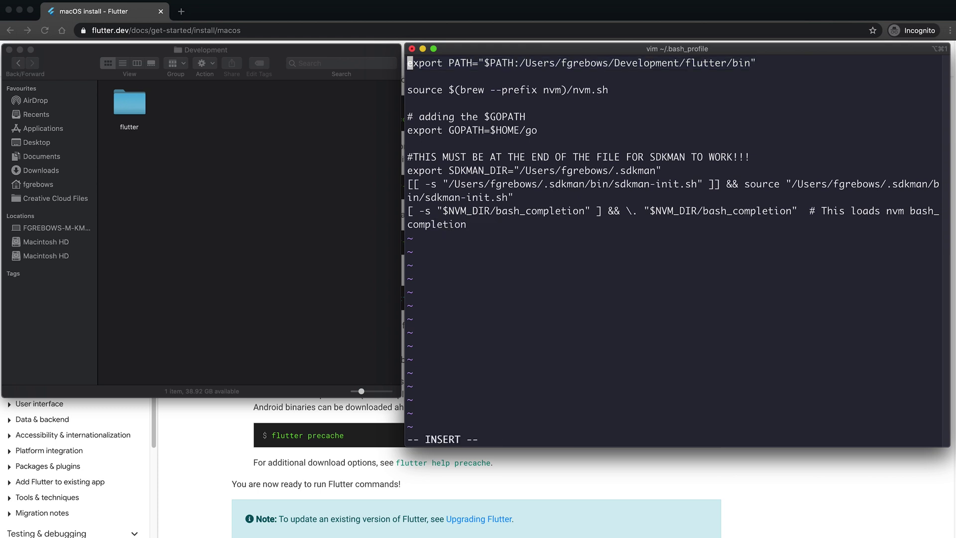
key("Right")
key("Right")
key("Right")
key("Right")
key("alt+Right")
key("alt+Right")
key("alt+Right")
key("alt+Right")
key("alt+Right")
key("Left")
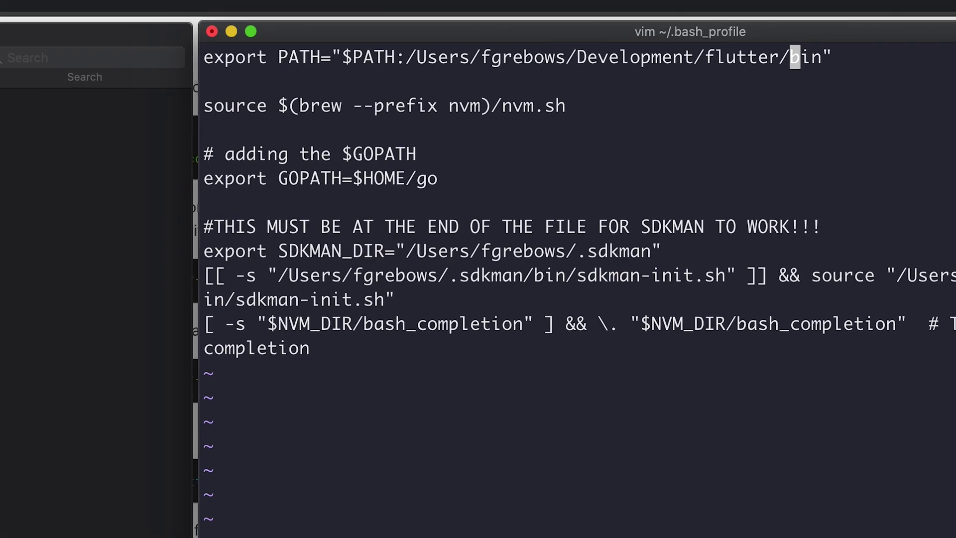
key("BackSpace")
key("BackSpace")
key("BackSpace")
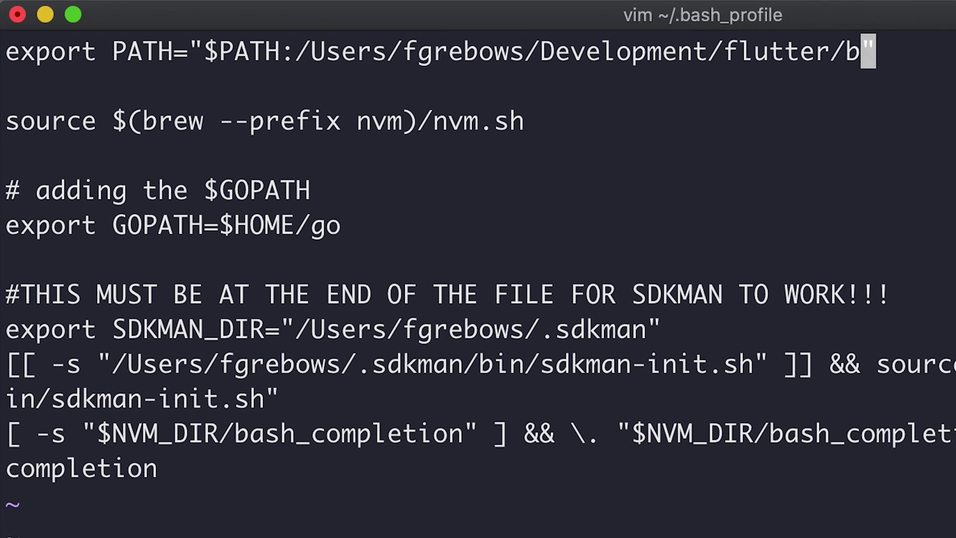
key("BackSpace")
key("BackSpace")
key("BackSpace")
key("BackSpace")
key("BackSpace")
key("BackSpace")
key("BackSpace")
key("BackSpace")
key("BackSpace")
key("BackSpace")
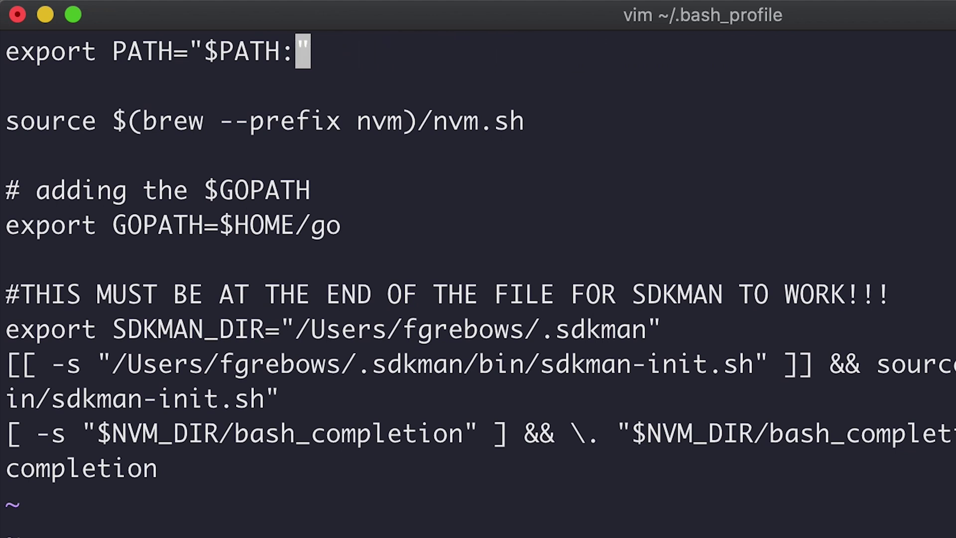
key("Right")
Step: Drop the flutter folder path into PATH, trim the trailing space, and save with :wq!
left_click_drag(6, 52, 174, 53)
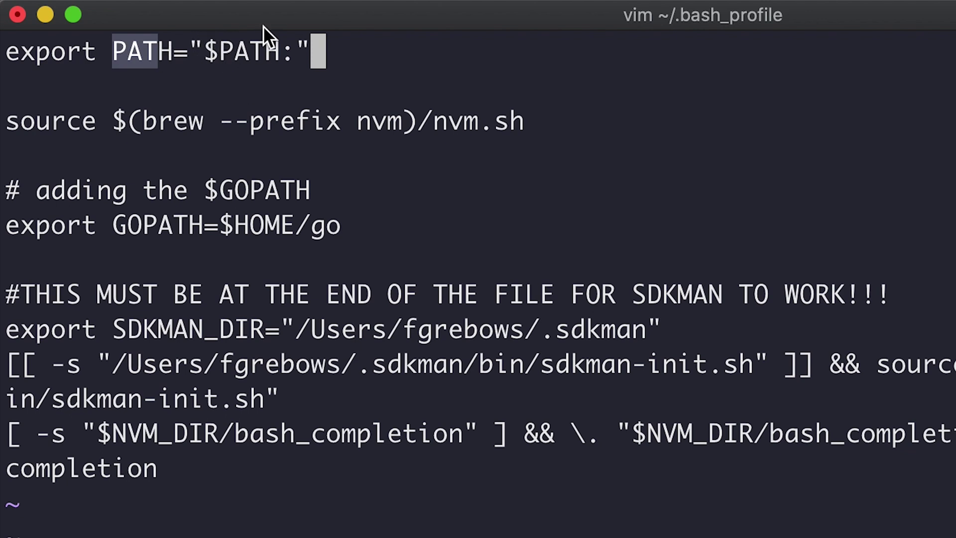
left_click(309, 61)
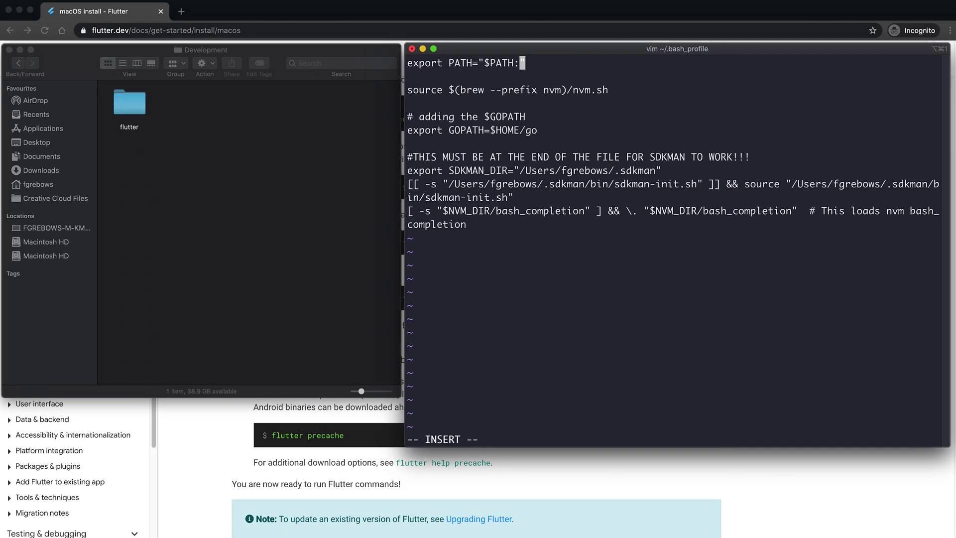
left_click_drag(129, 102, 556, 68)
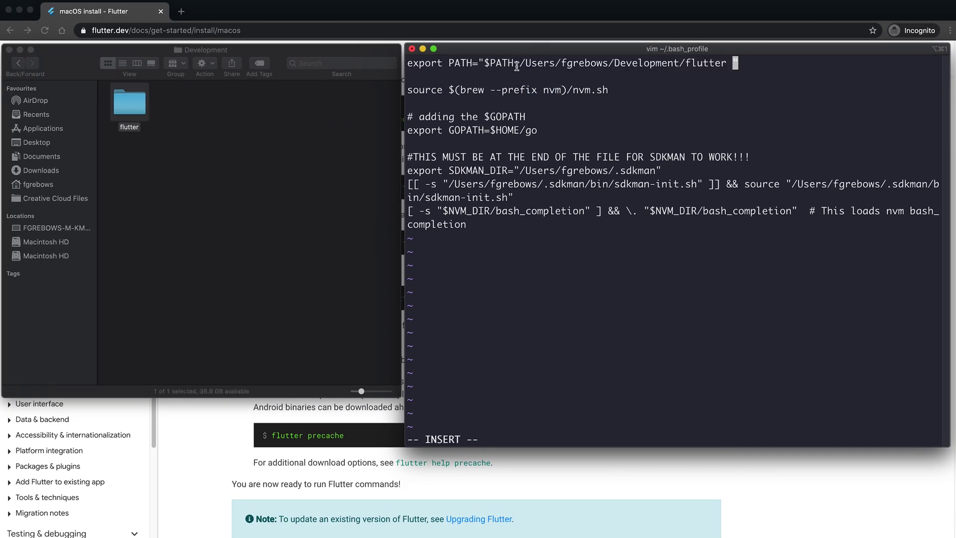
left_click_drag(519, 67, 727, 63)
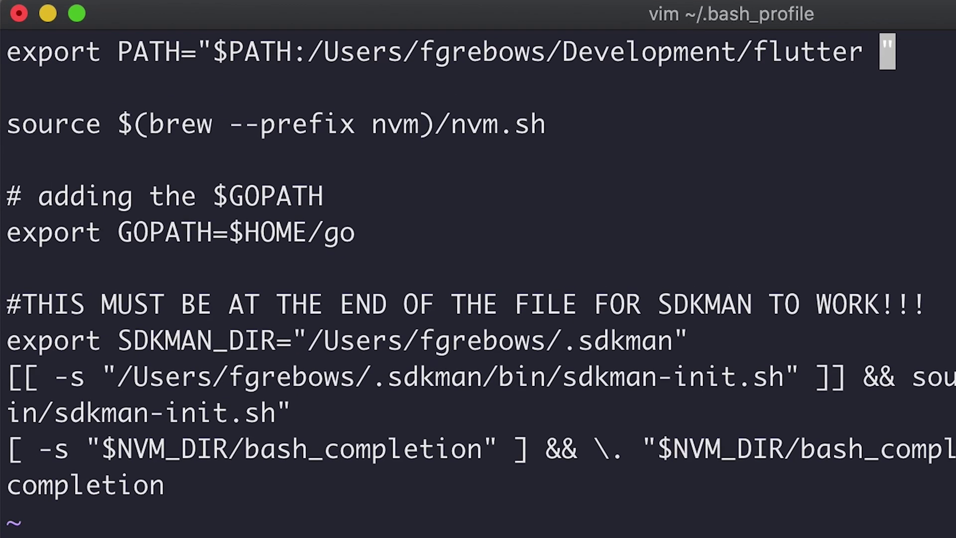
key("BackSpace")
type("/bin")
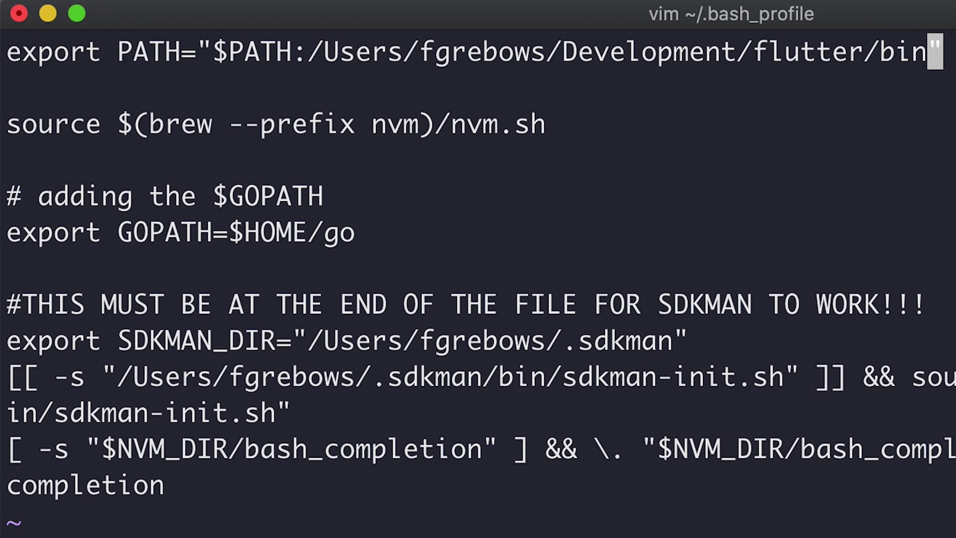
type("\"")
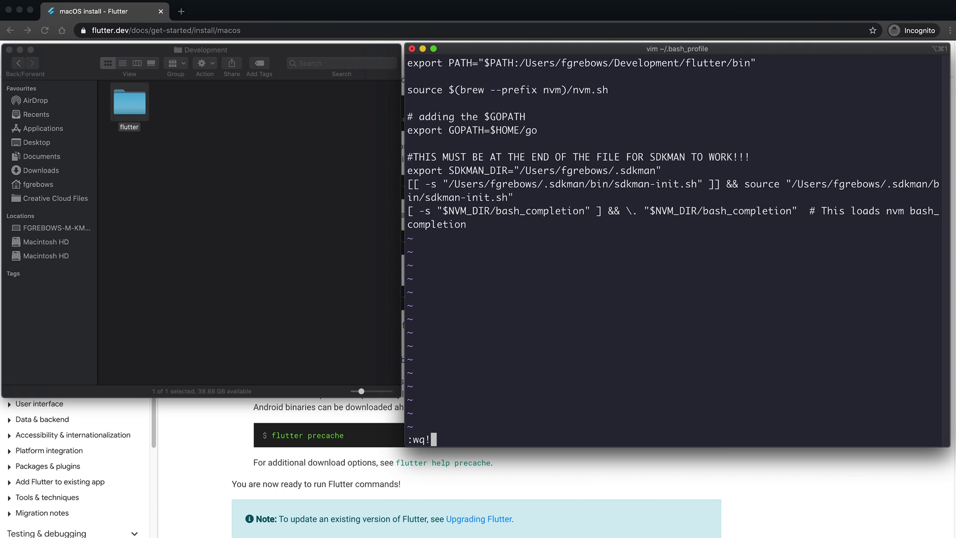
key("Return")
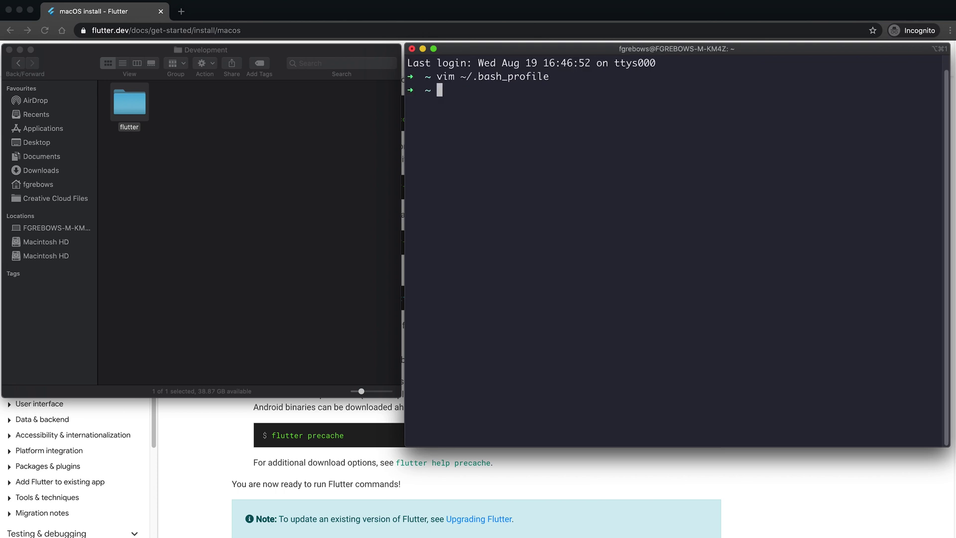
type("flutter ")
type("--version")
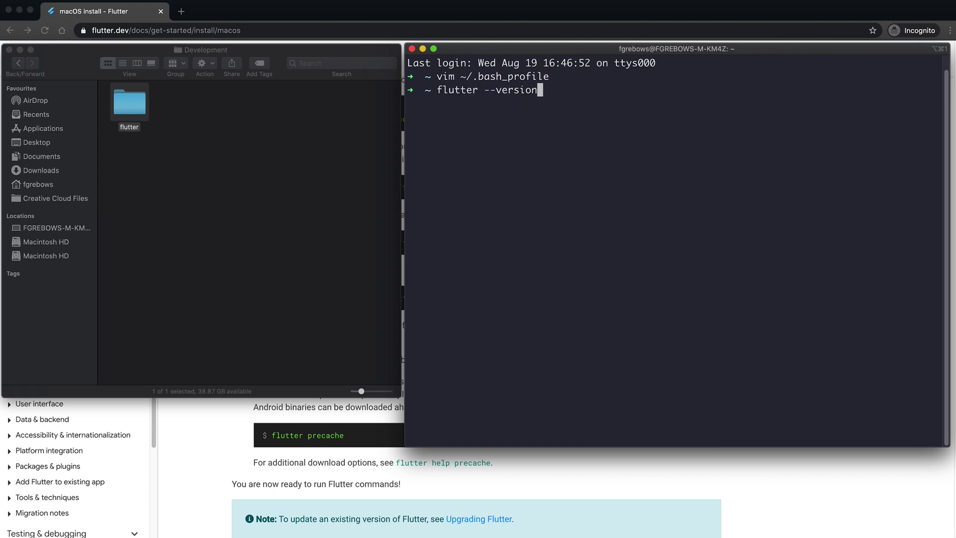
Step: Run source ~/.bash_profile after fixing the 'bach' typo
key("BackSpace")
key("BackSpace")
key("BackSpace")
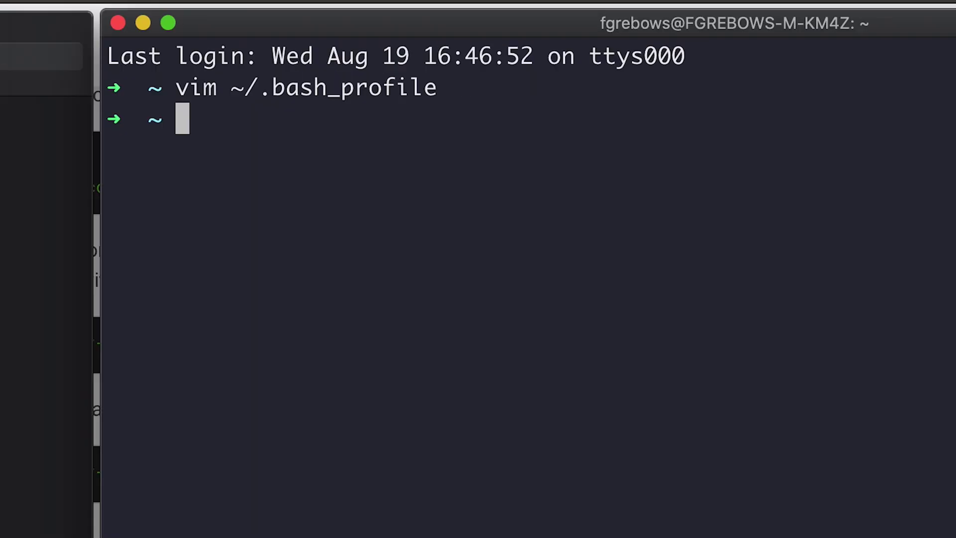
type("source ~/")
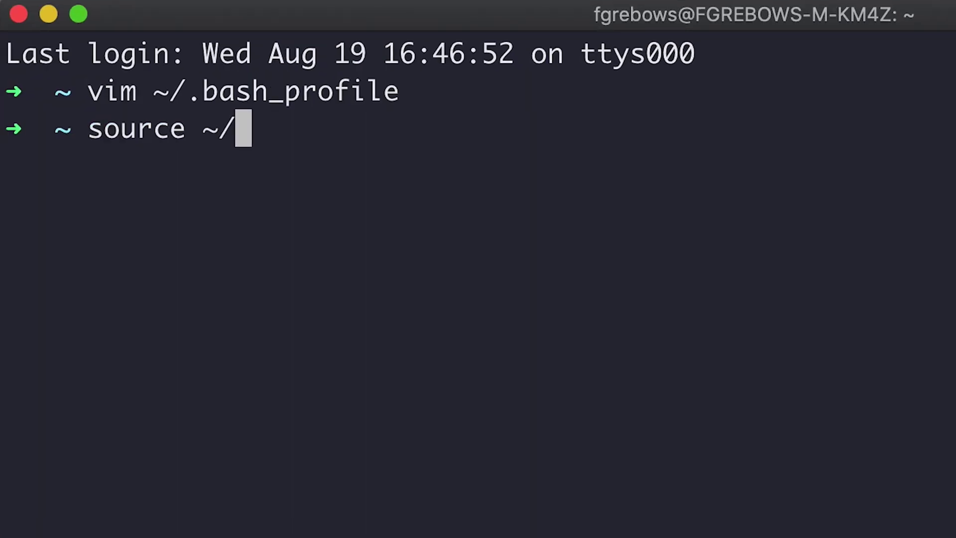
type(".bach_pr")
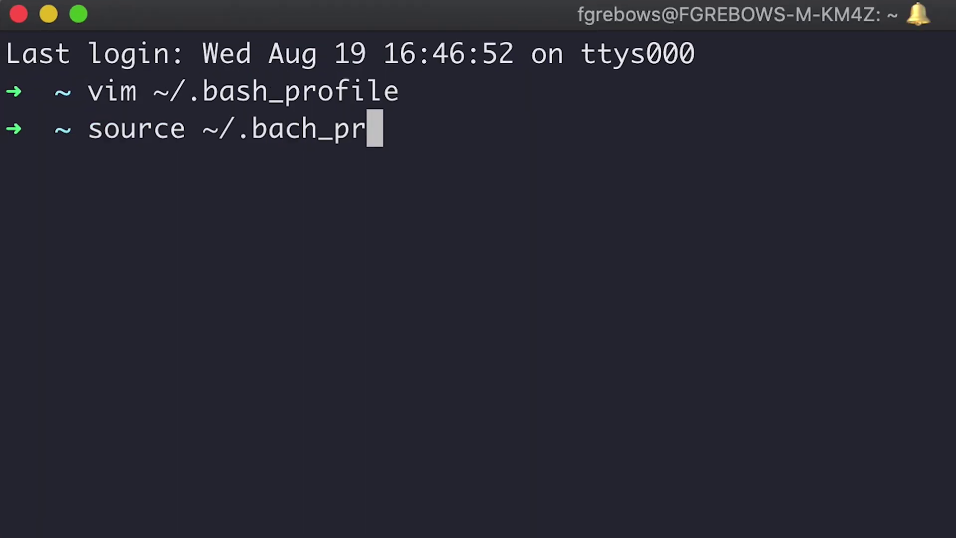
type("ofile")
key("Left")
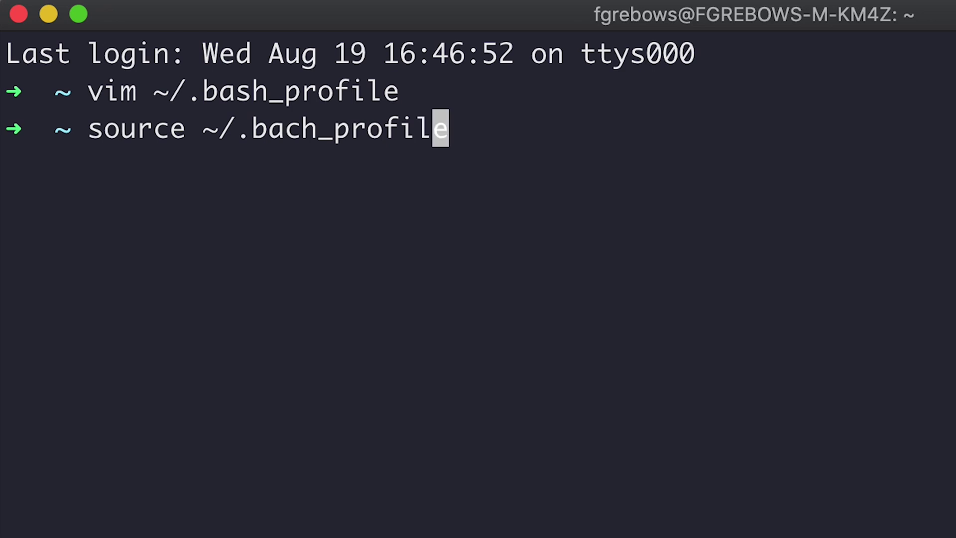
key("Left")
key("Left")
key("Left")
key("BackSpace")
type("s")
key("Return")
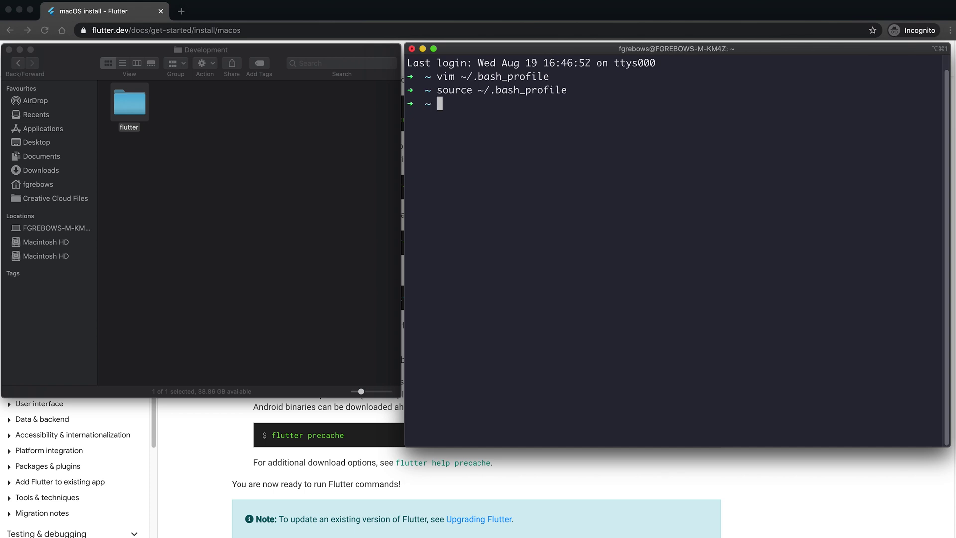
type("flutter ")
type("-version")
Step: Correct the failed flutter -version to flutter --version and run it
key("Return")
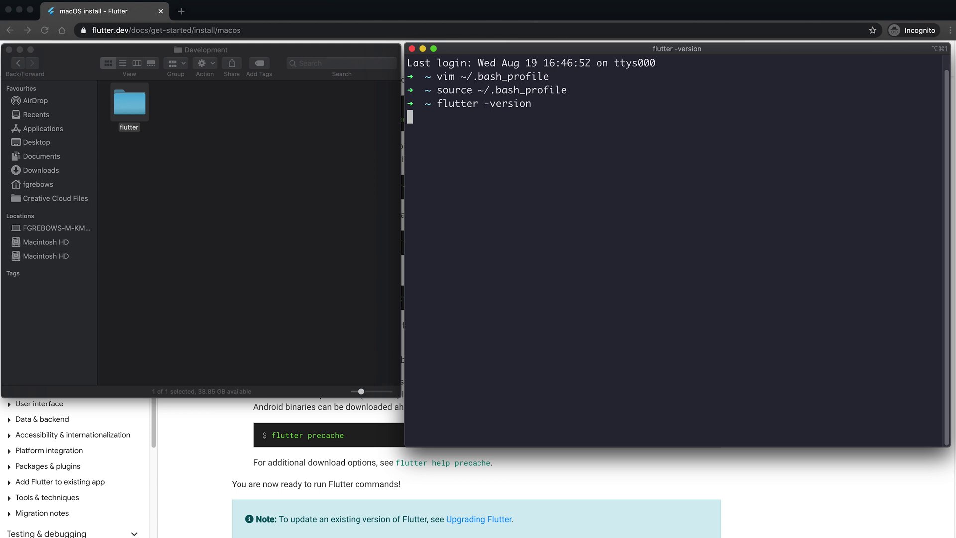
key("Up")
key("Left")
key("Left")
key("Left")
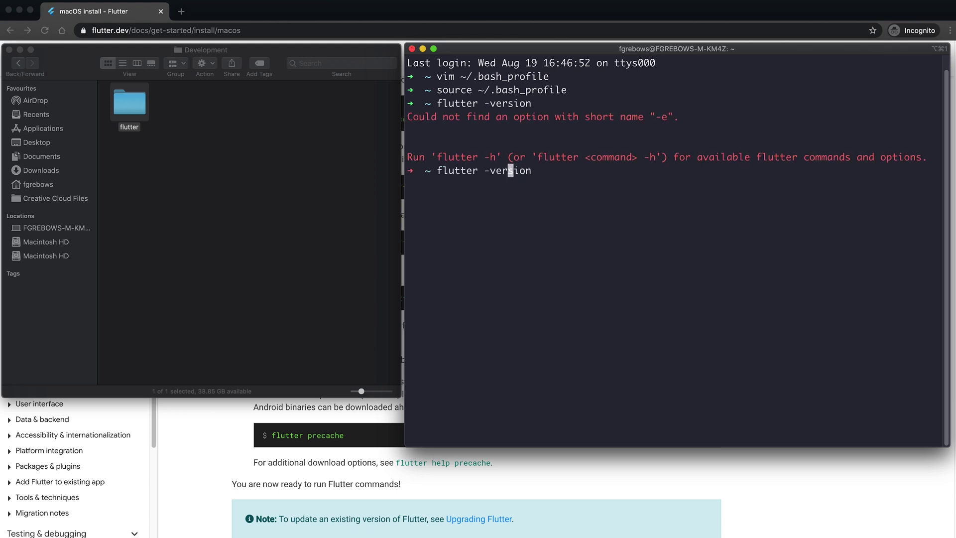
key("Left")
key("Left")
key("Left")
type("-")
key("Return")
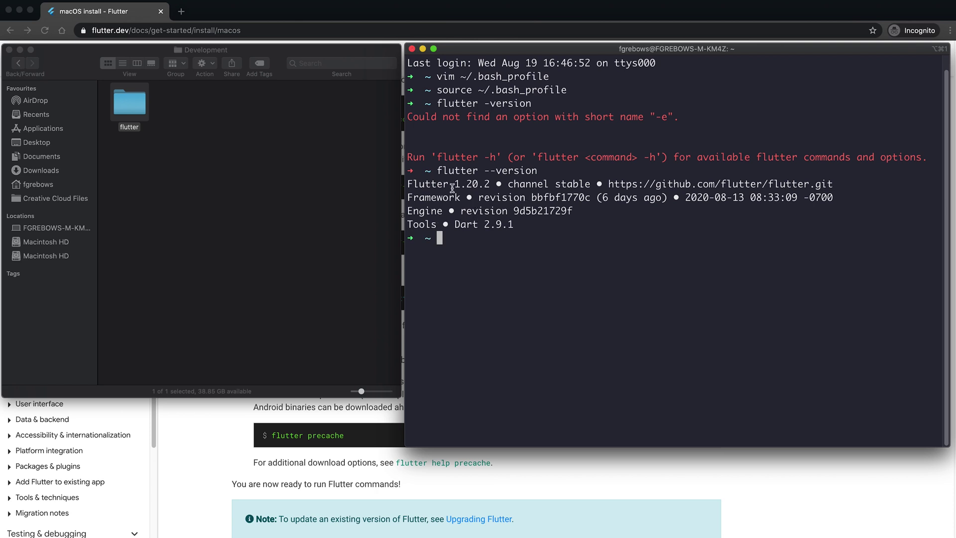
Step: Highlight the reported Flutter 1.20.2 and Dart 2.9.1 versions
left_click_drag(451, 184, 490, 184)
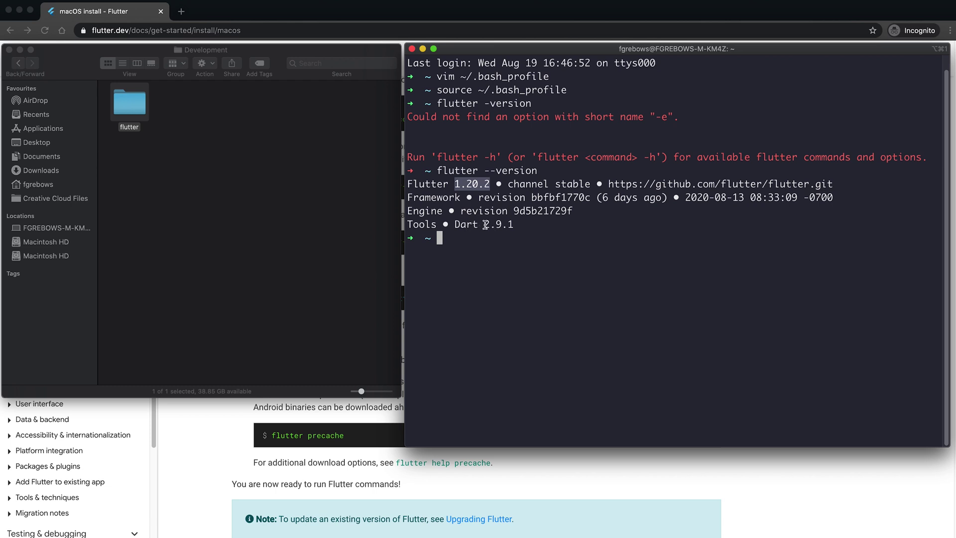
left_click_drag(484, 224, 516, 224)
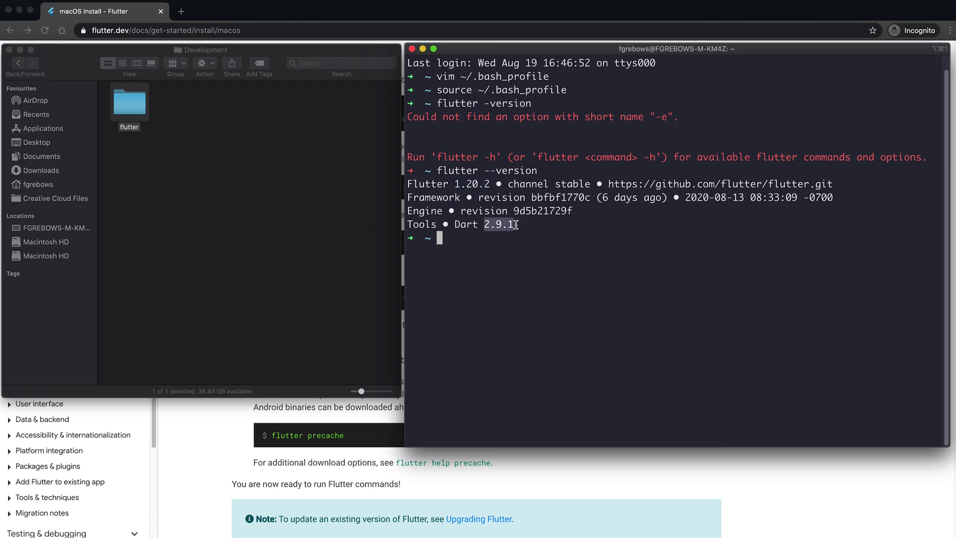
left_click(504, 236)
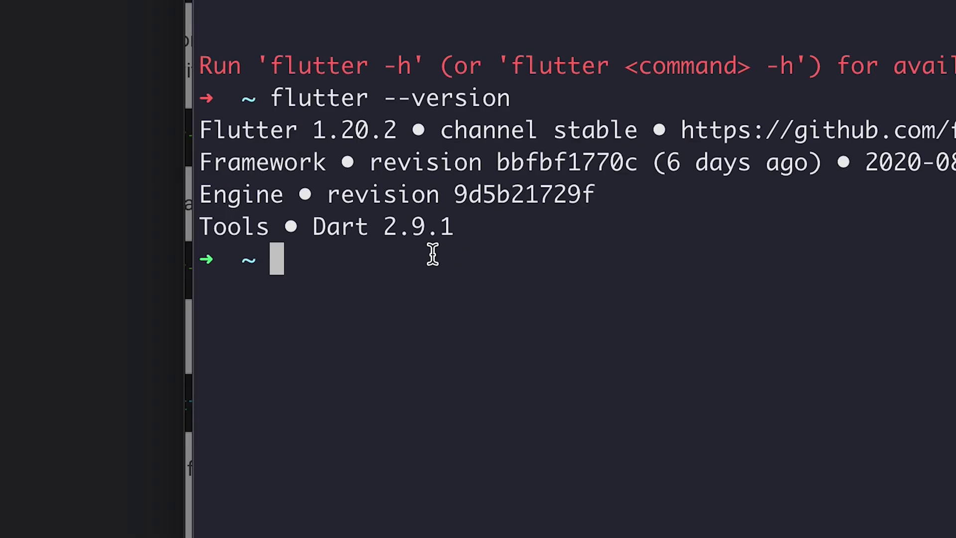
type("flute")
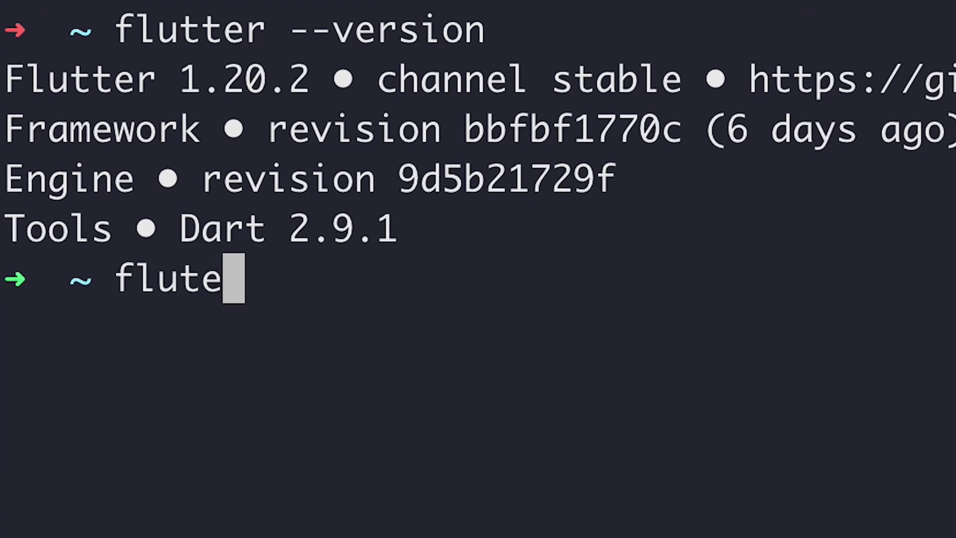
key("BackSpace")
type("ter c")
key("BackSpace")
type("doc")
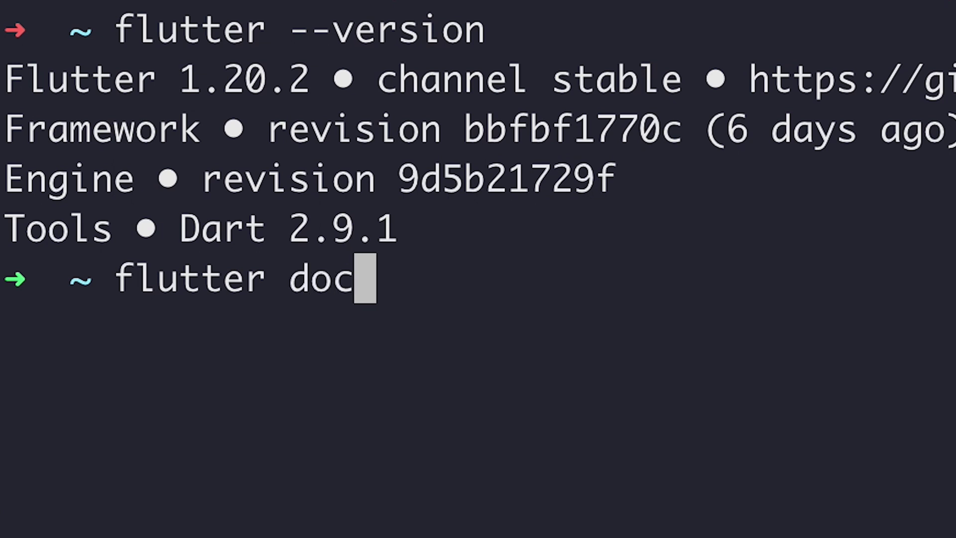
type("tor")
key("Return")
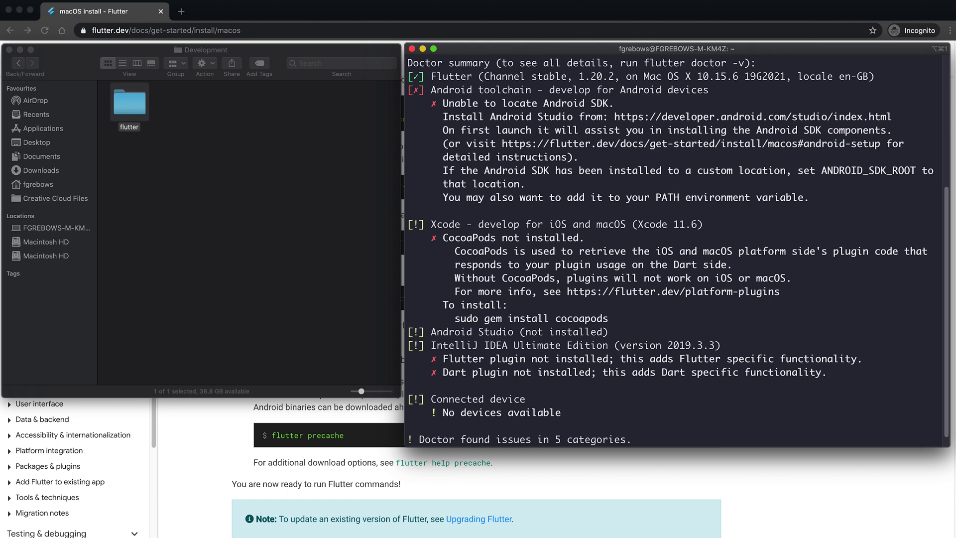
double_click(449, 76)
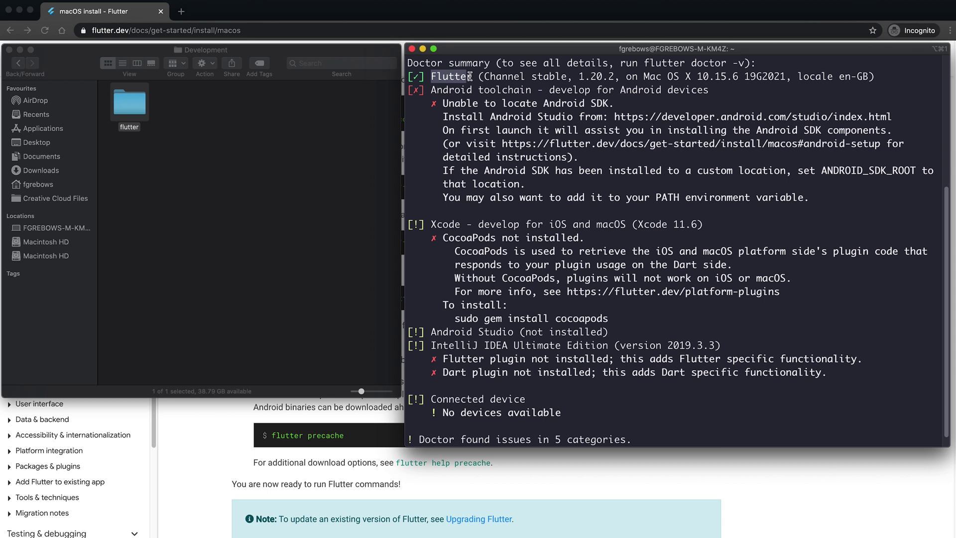
left_click_drag(442, 103, 613, 103)
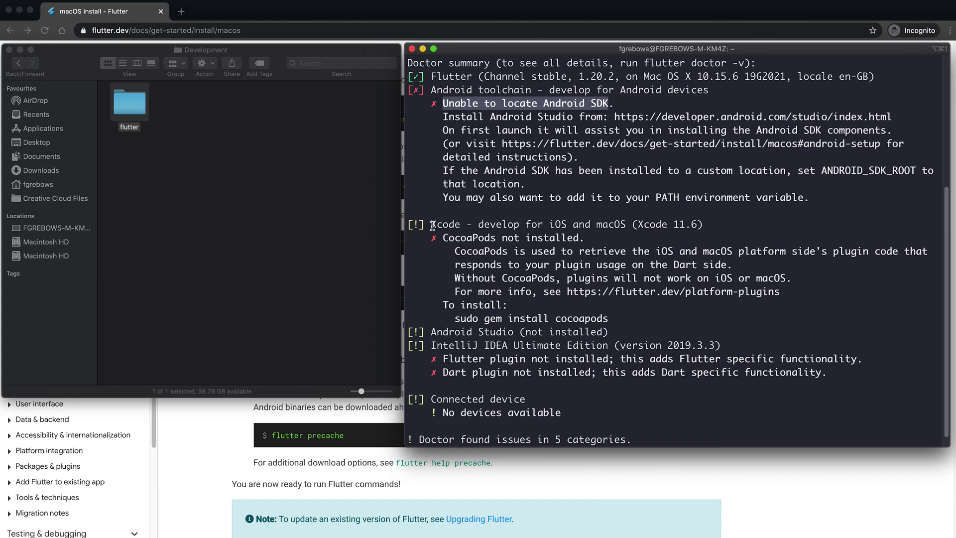
left_click_drag(443, 239, 578, 240)
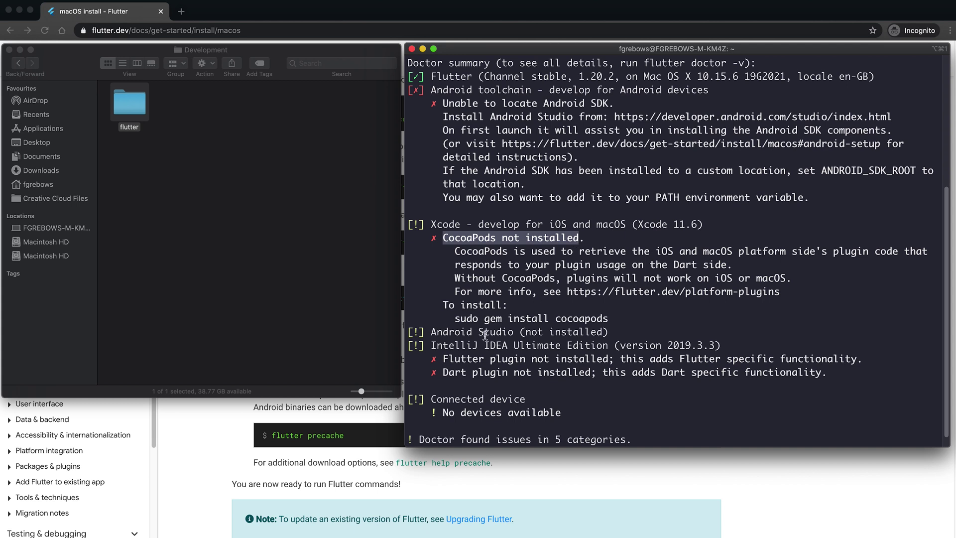
left_click_drag(431, 332, 508, 332)
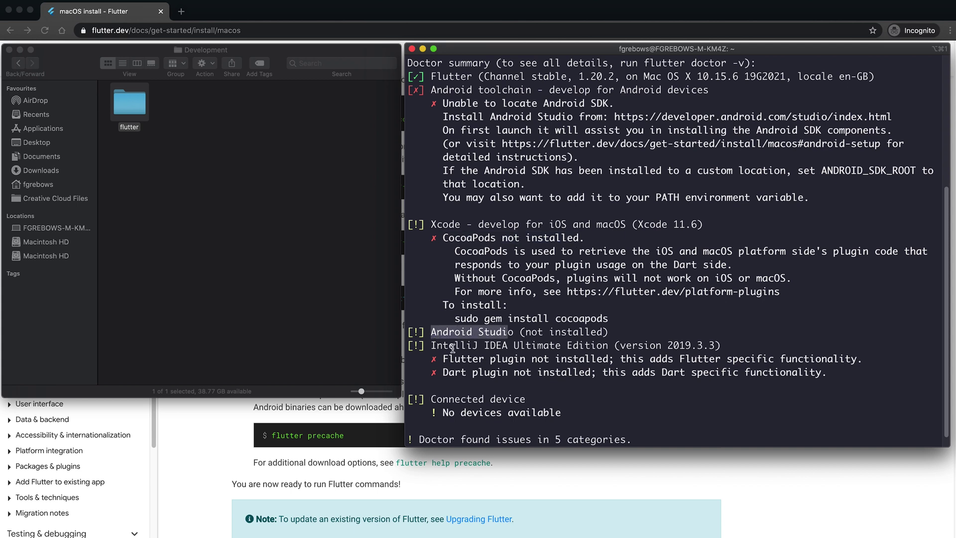
left_click_drag(432, 346, 538, 346)
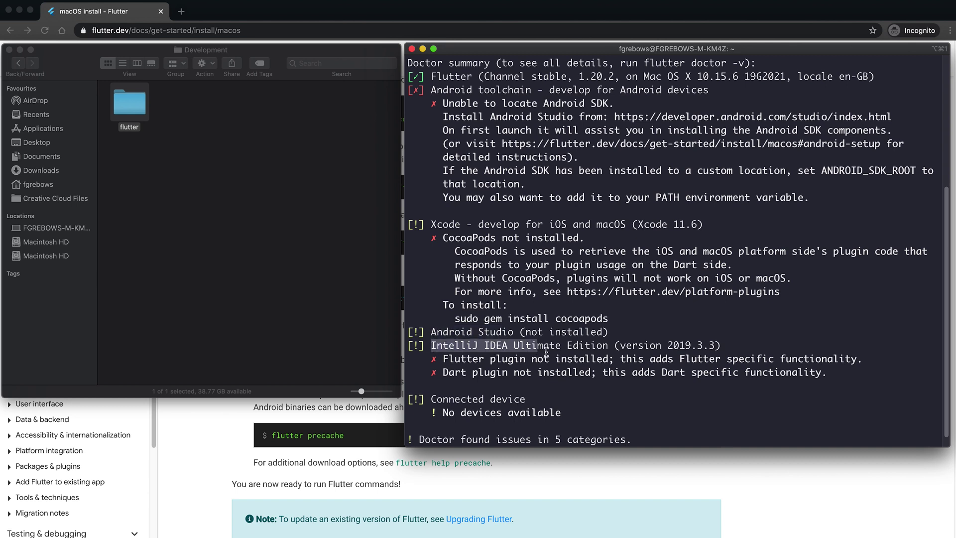
left_click(574, 347)
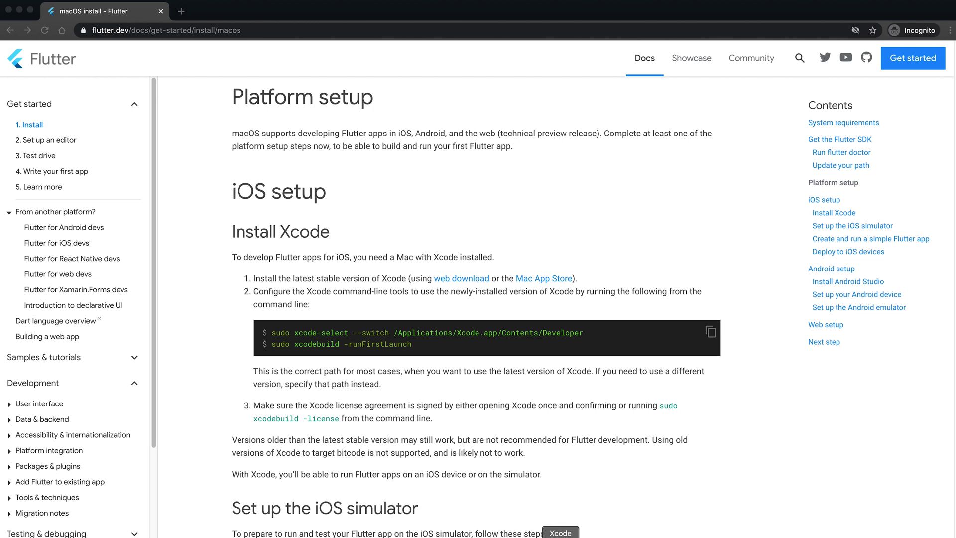
Step: Open the Mac App Store from the Dock to get Xcode
left_click(561, 535)
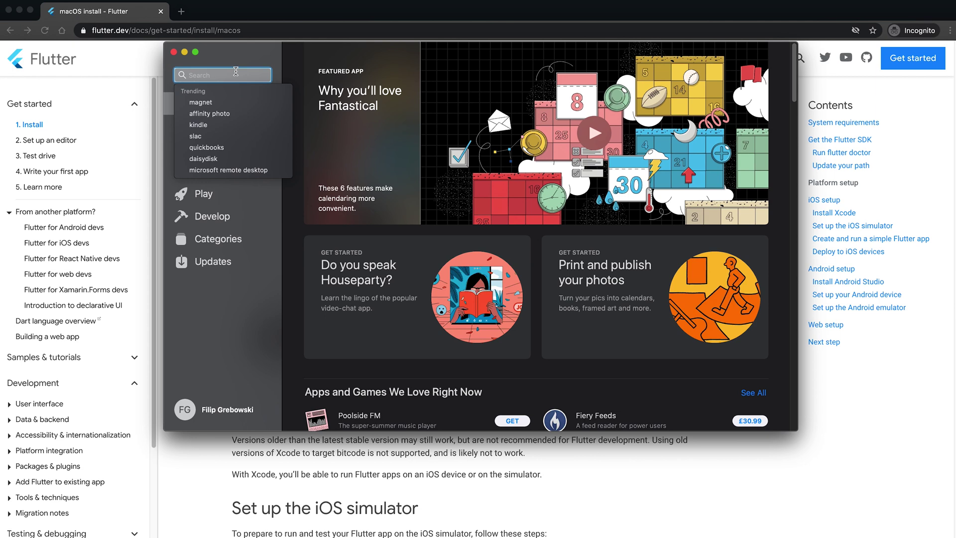
type("xcode")
key("Return")
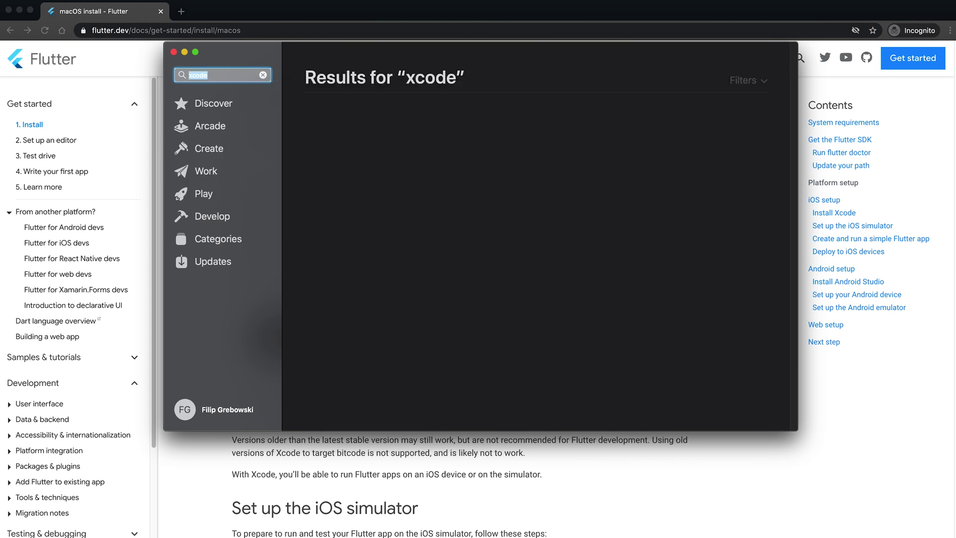
left_click(367, 129)
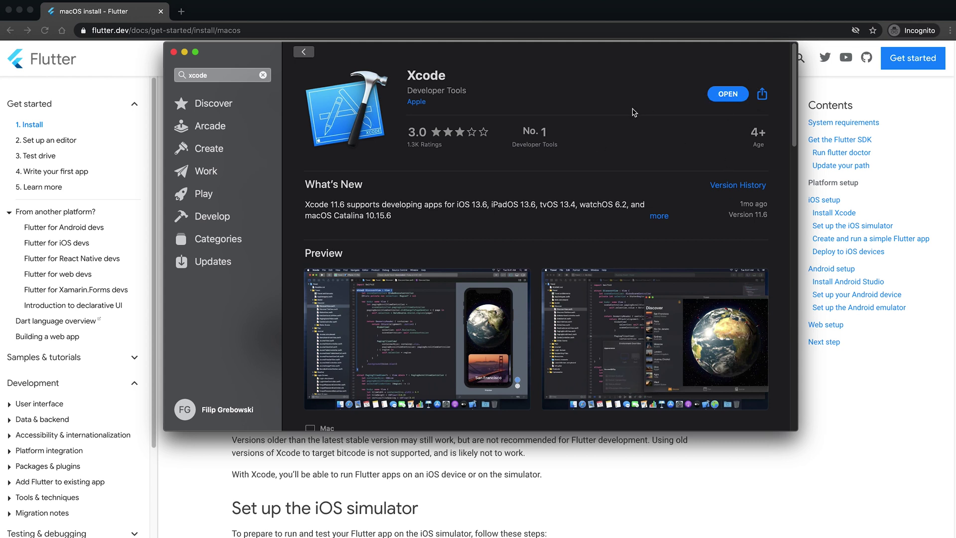
scroll(628, 142, "down", 10)
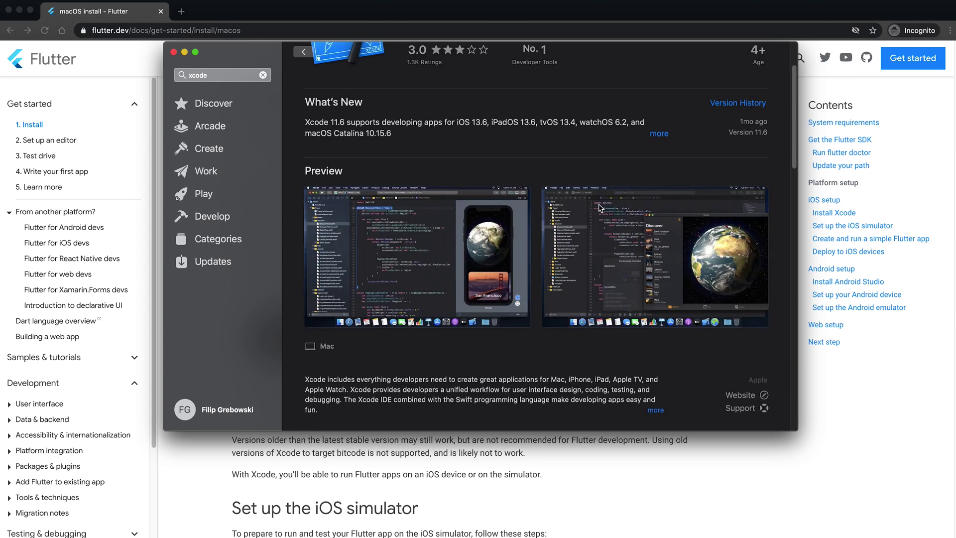
scroll(613, 187, "down", 8)
scroll(599, 208, "up", 2)
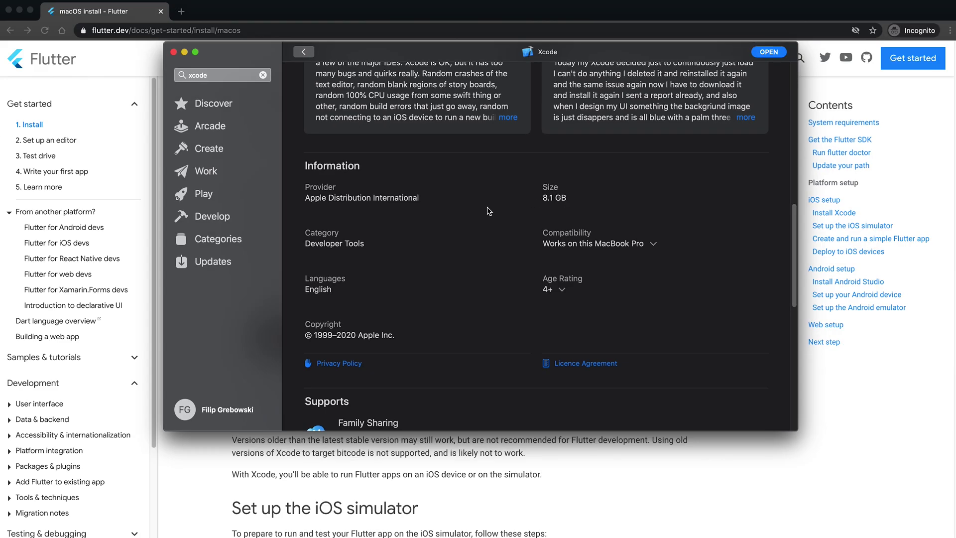
scroll(489, 211, "up", 5)
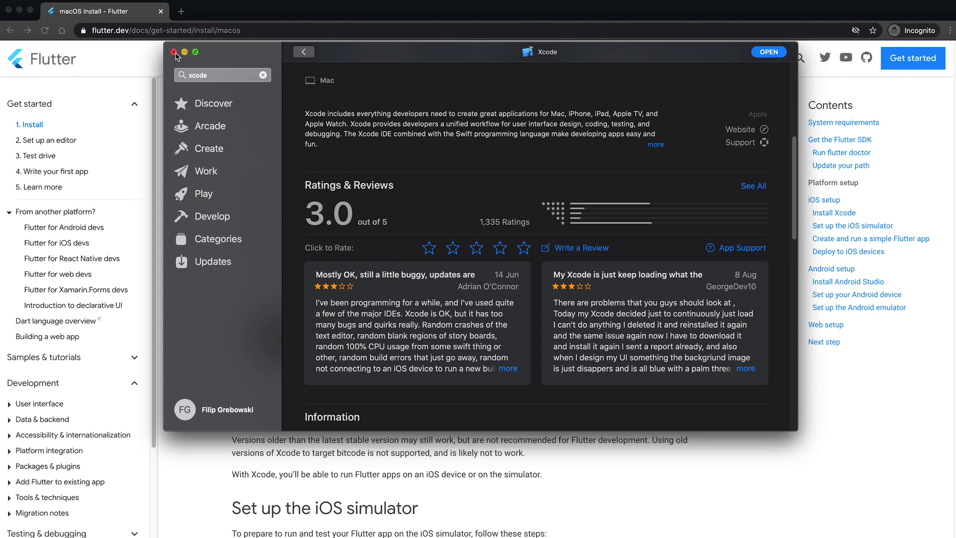
left_click(174, 51)
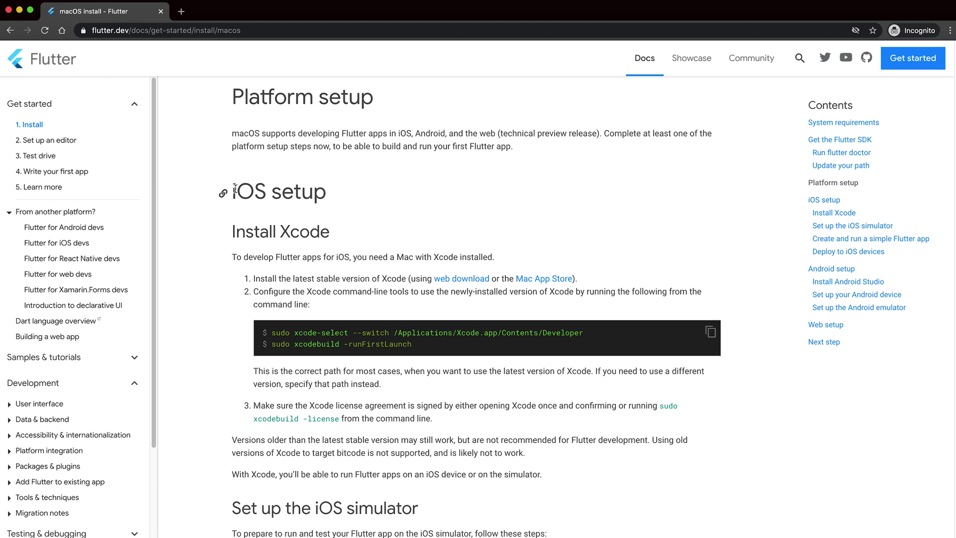
scroll(346, 222, "down", 2)
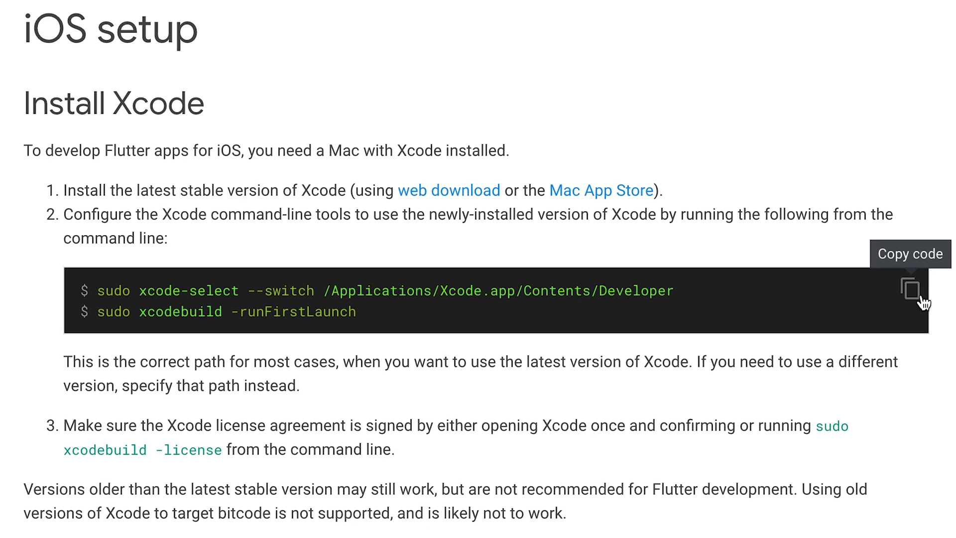
Step: Copy the xcode-select setup commands into iTerm2 and run them with the sudo password
left_click(914, 291)
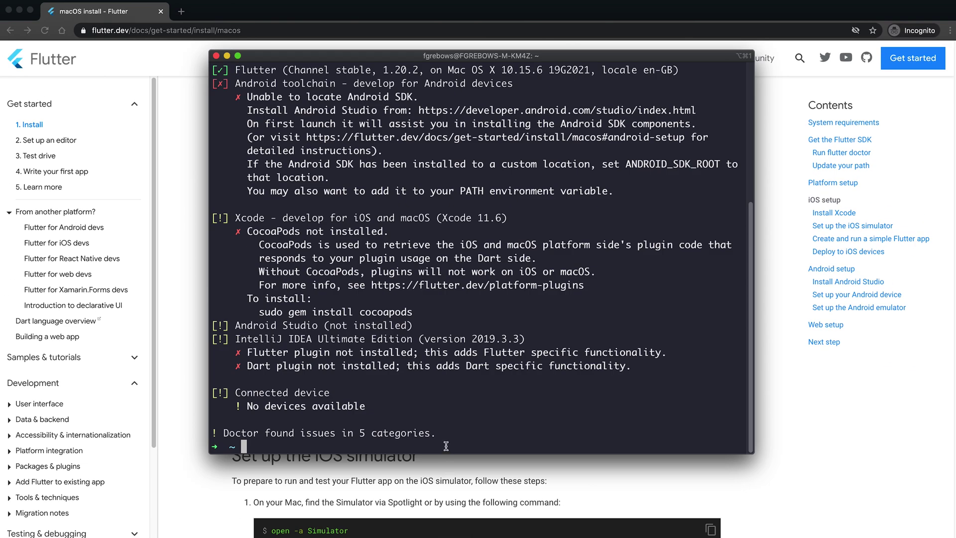
key("super+v")
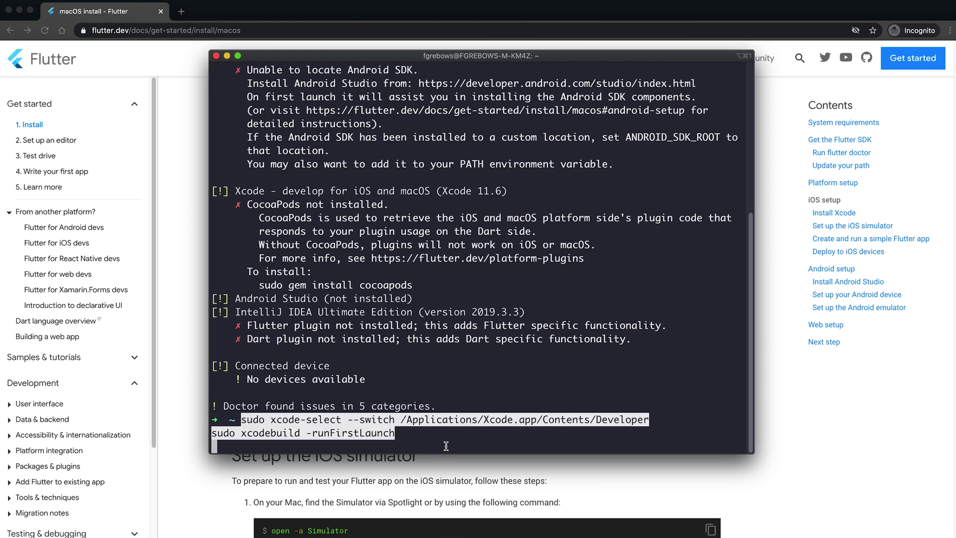
key("Return")
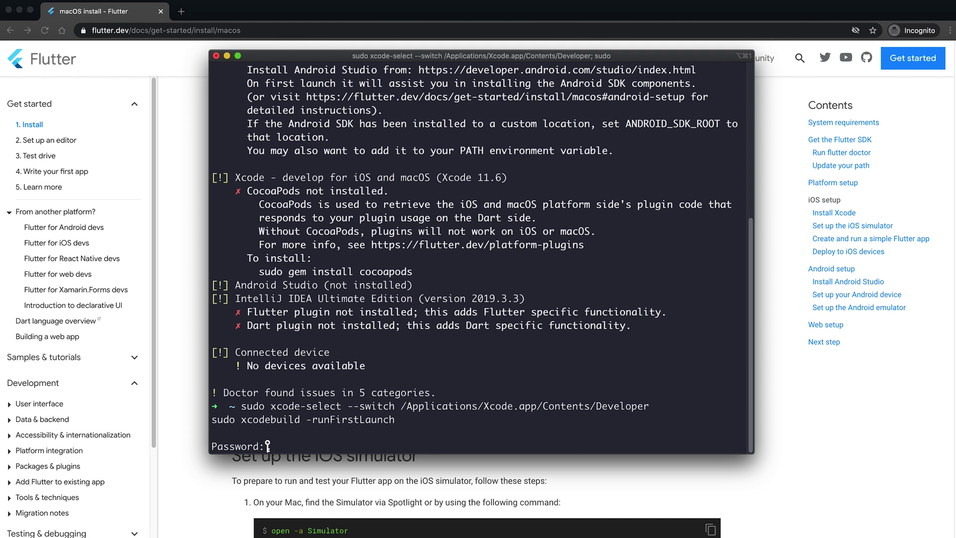
key("Return")
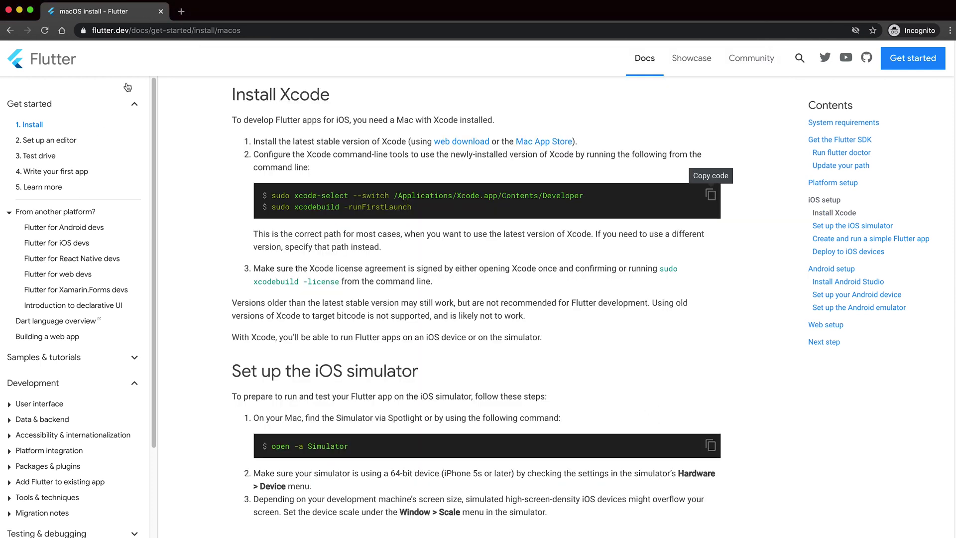
Step: Search android studio in a new tab and download it for Mac, accepting the terms
left_click(181, 11)
type("android studio")
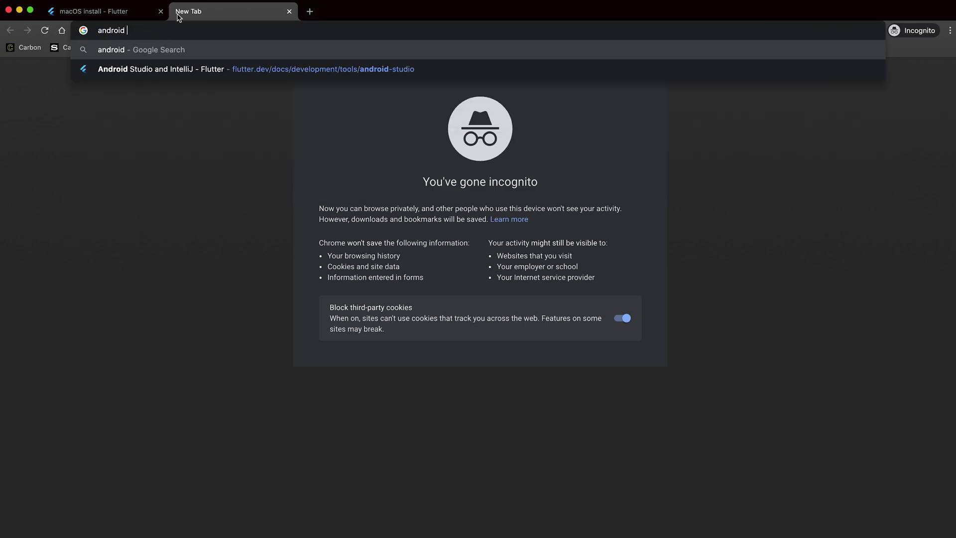
key("Return")
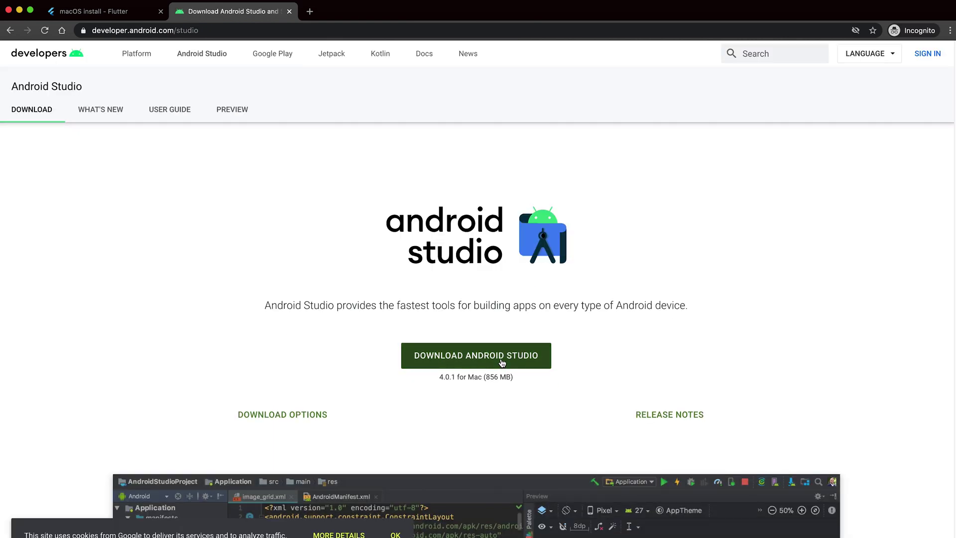
left_click(478, 355)
scroll(501, 363, "down", 15)
scroll(501, 363, "down", 10)
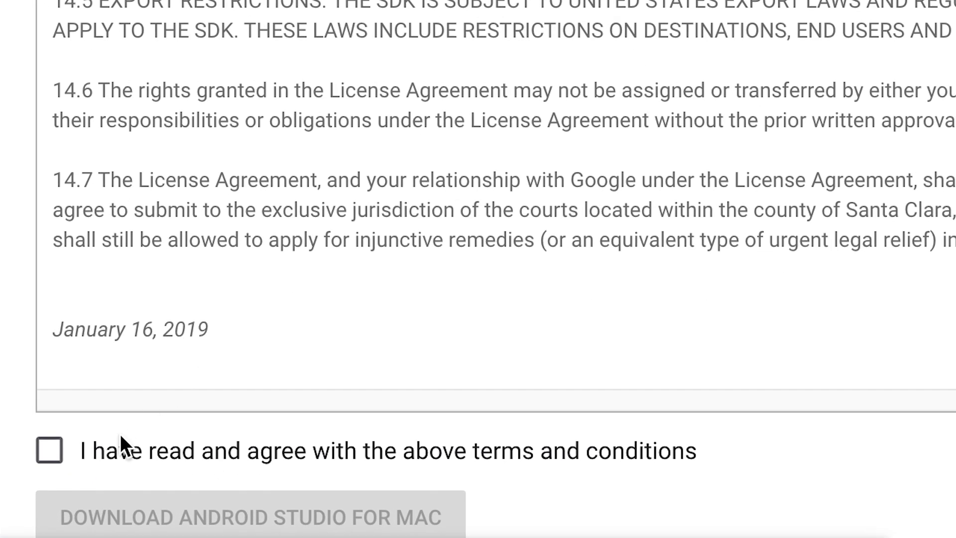
left_click(50, 449)
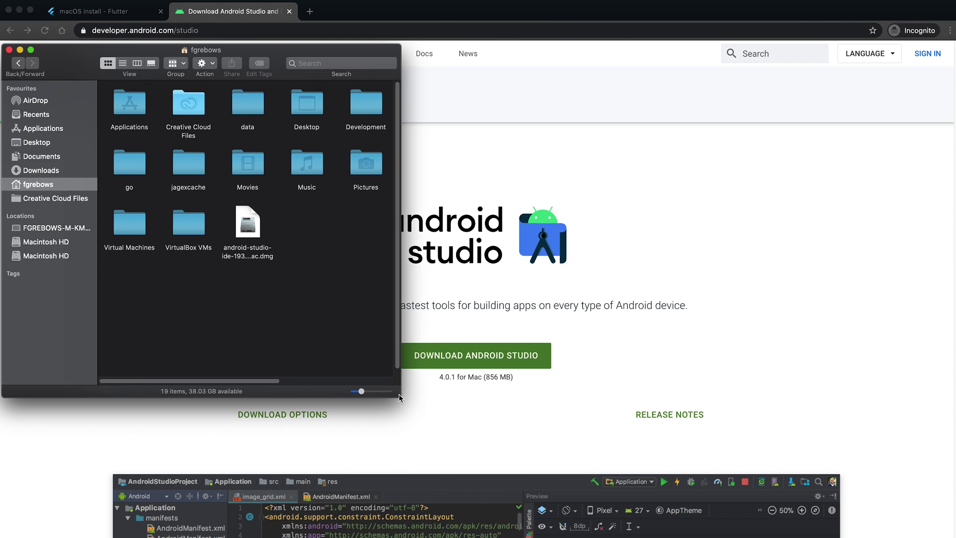
Step: Open the android-studio .dmg and launch Android Studio with Do not import settings
left_click_drag(400, 397, 628, 404)
left_click(247, 218)
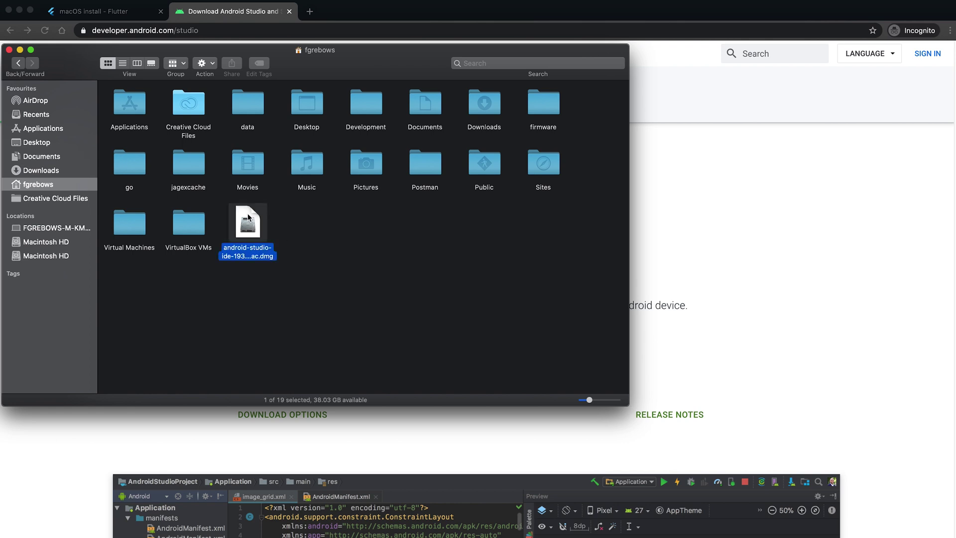
double_click(247, 213)
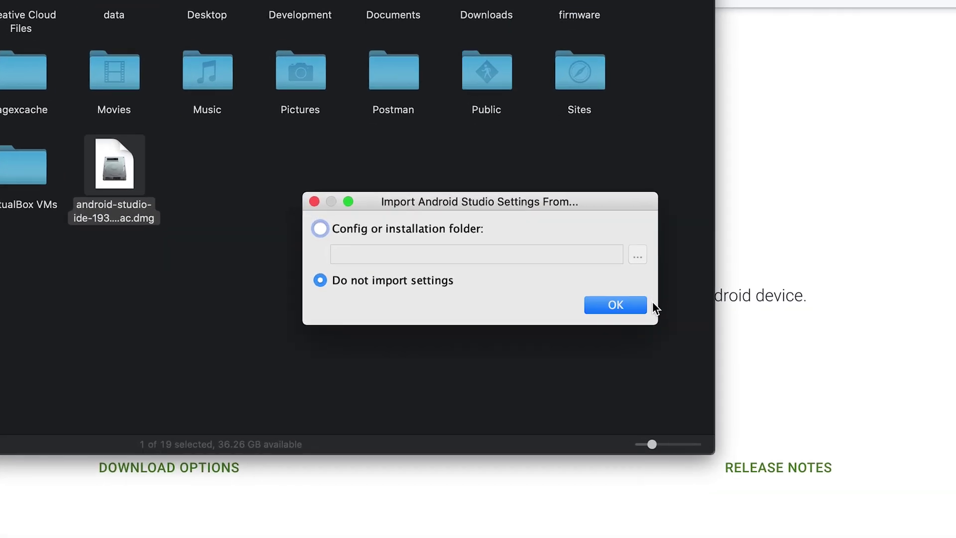
left_click(642, 302)
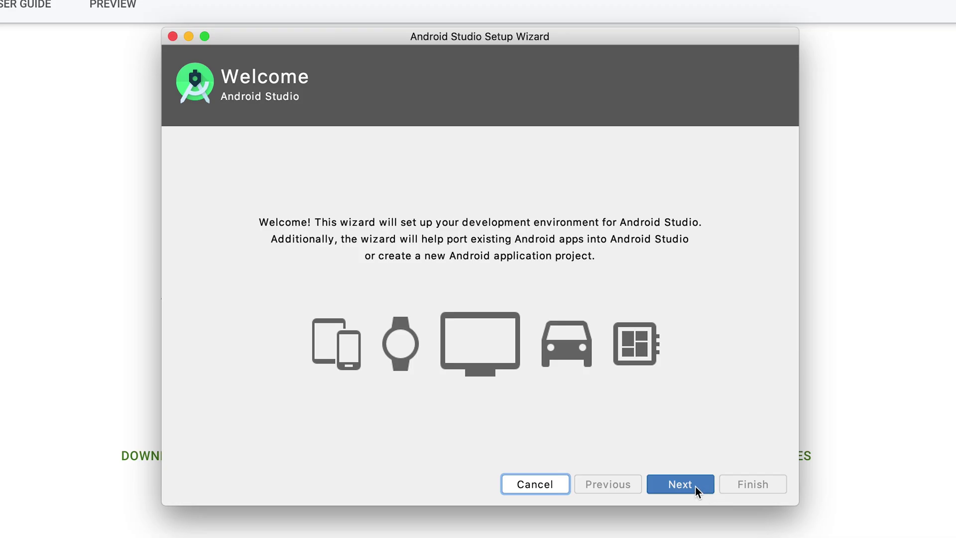
Step: Finish the first-run wizard with Standard install and the Darcula theme after SDK components download
left_click(696, 487)
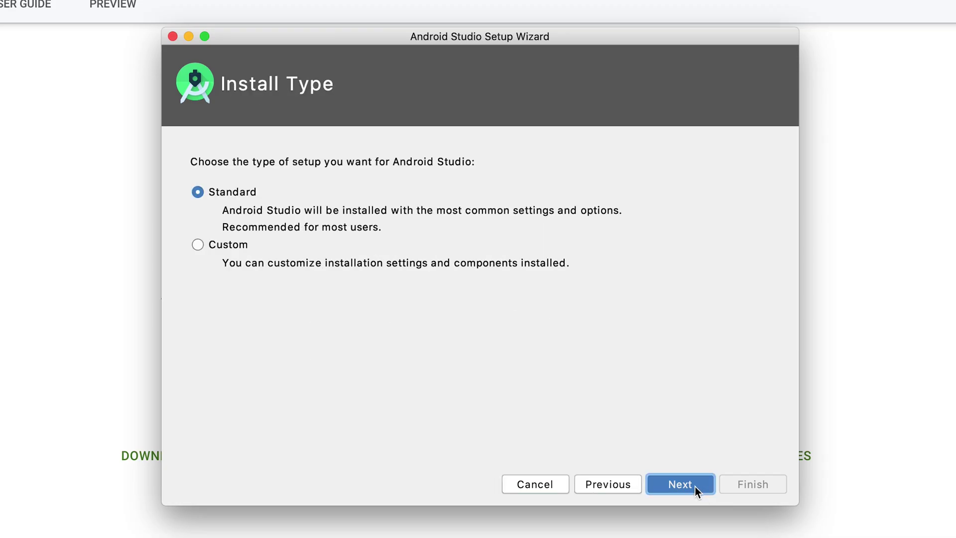
left_click(696, 486)
left_click(205, 171)
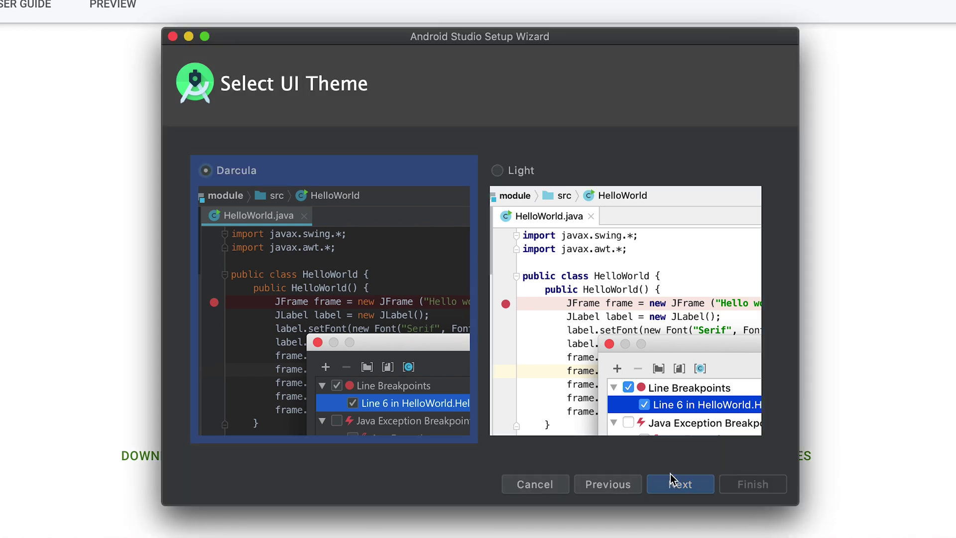
left_click(673, 487)
left_click(753, 485)
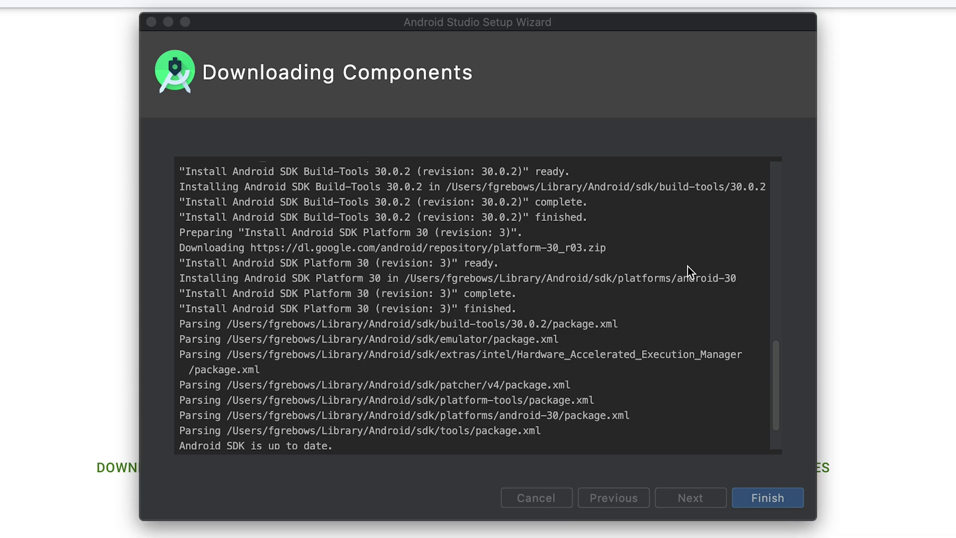
left_click(768, 497)
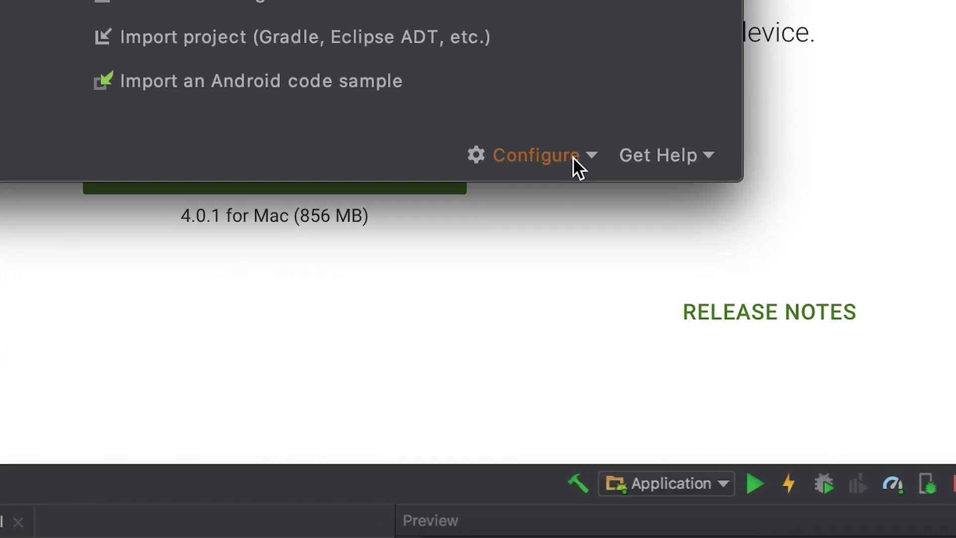
Step: Install the Flutter plugin from Preferences > Plugins, accepting the third-party privacy note
left_click(578, 353)
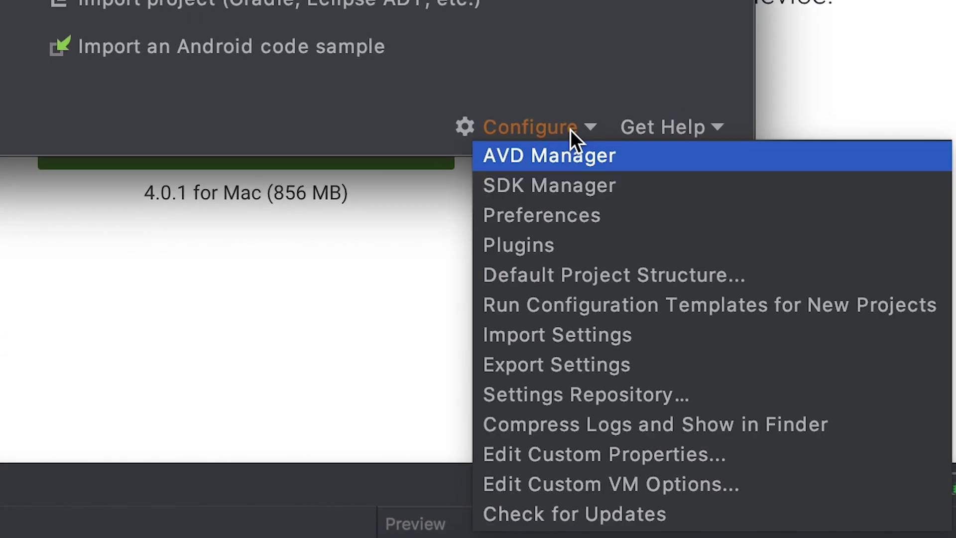
left_click(574, 224)
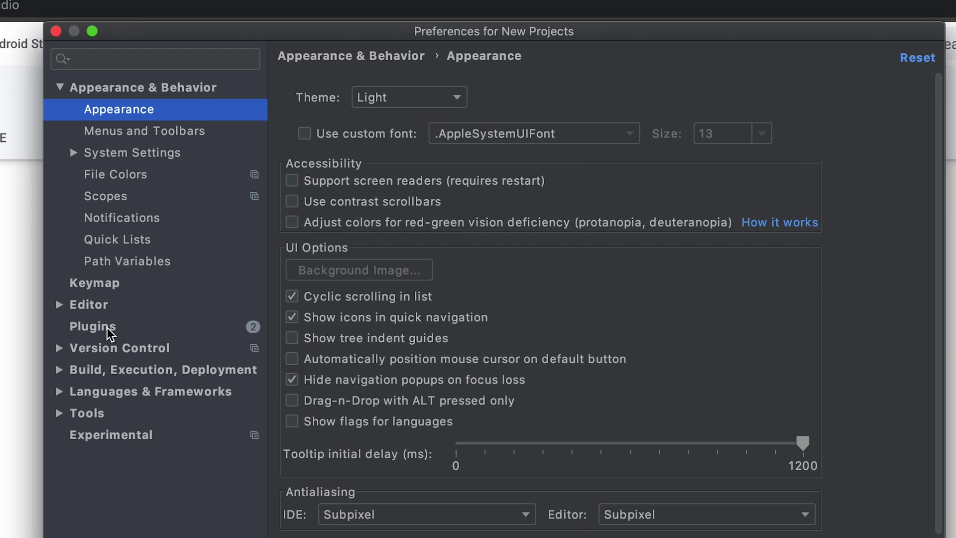
left_click(242, 222)
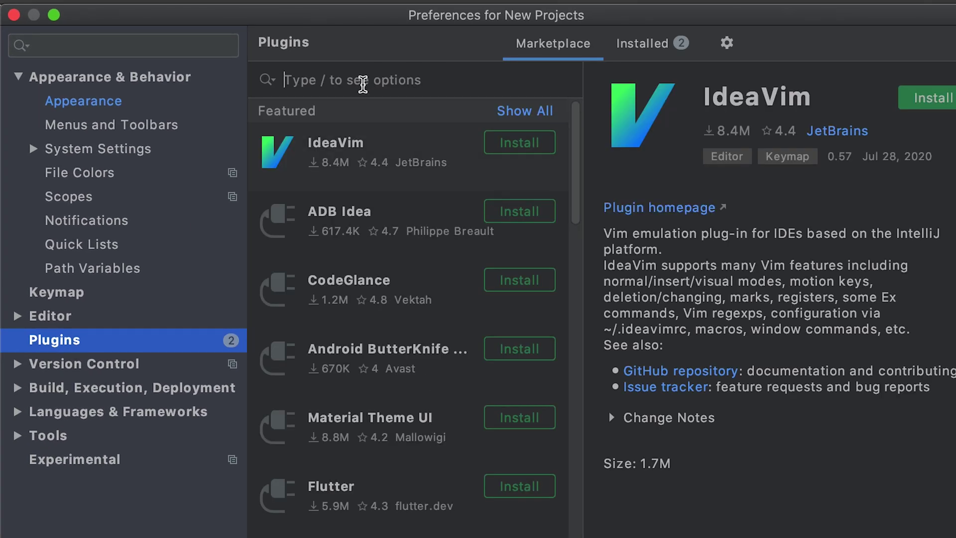
type("flutter")
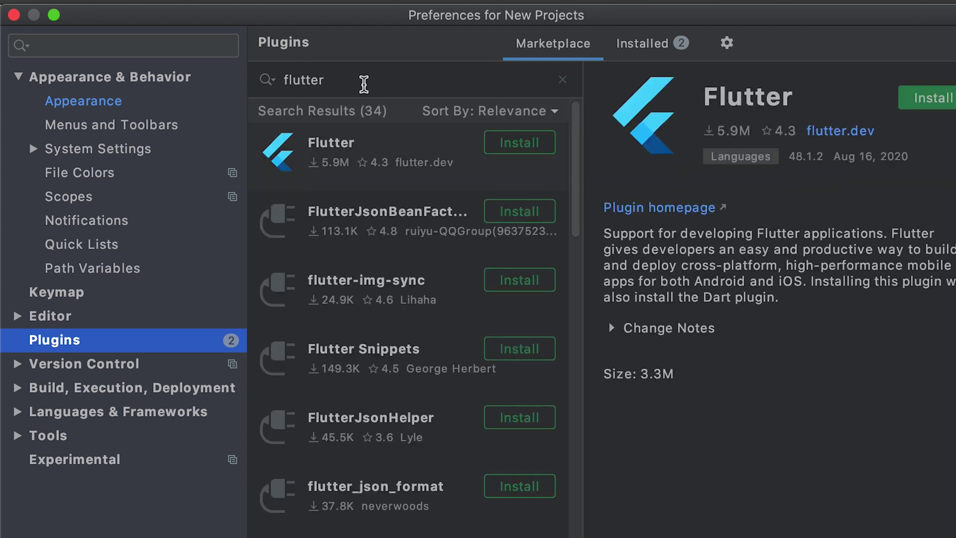
left_click(520, 142)
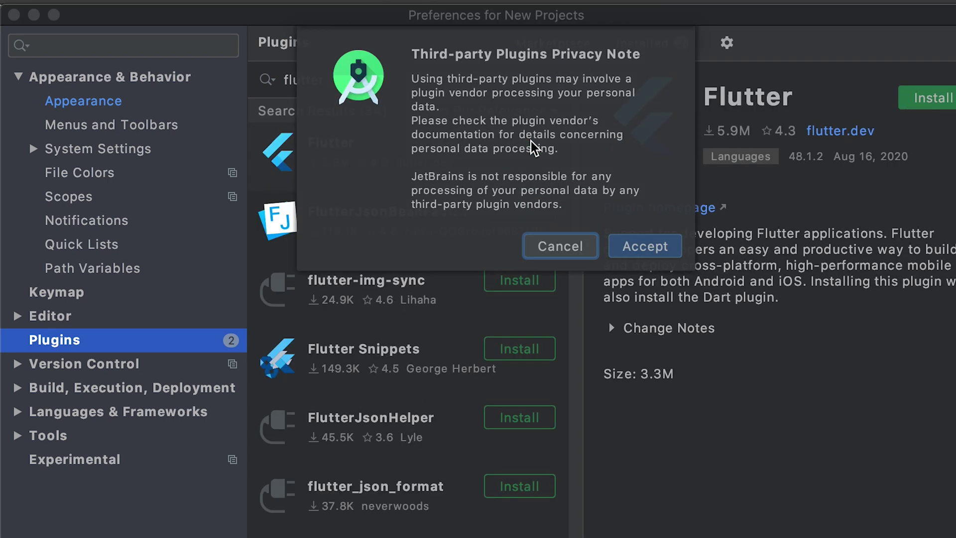
left_click(645, 248)
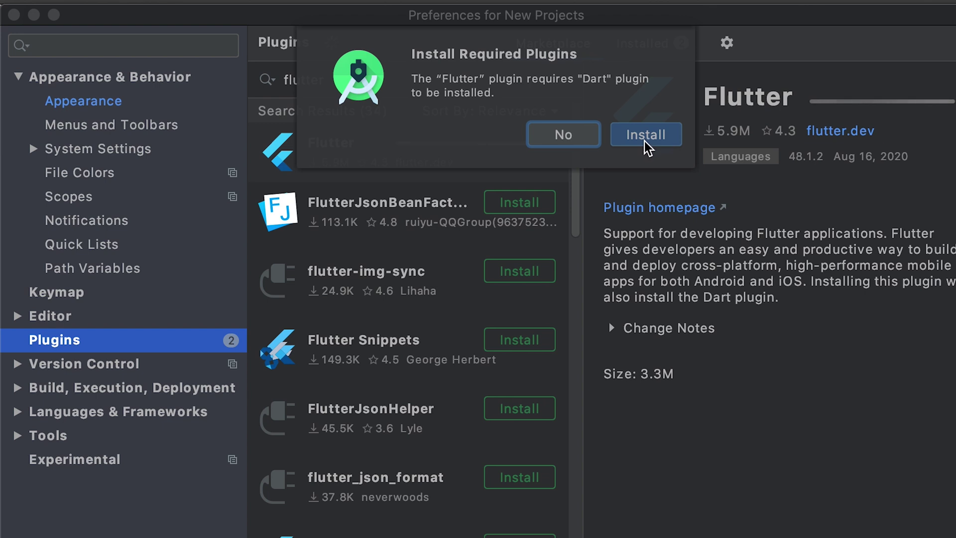
Step: Install the required Dart plugin and restart Android Studio to apply both plugins
left_click(646, 135)
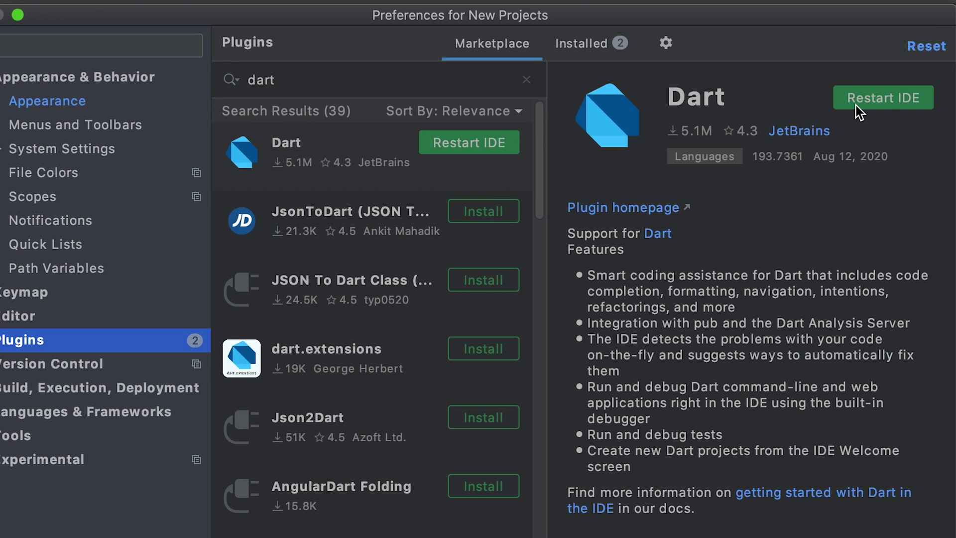
left_click(889, 98)
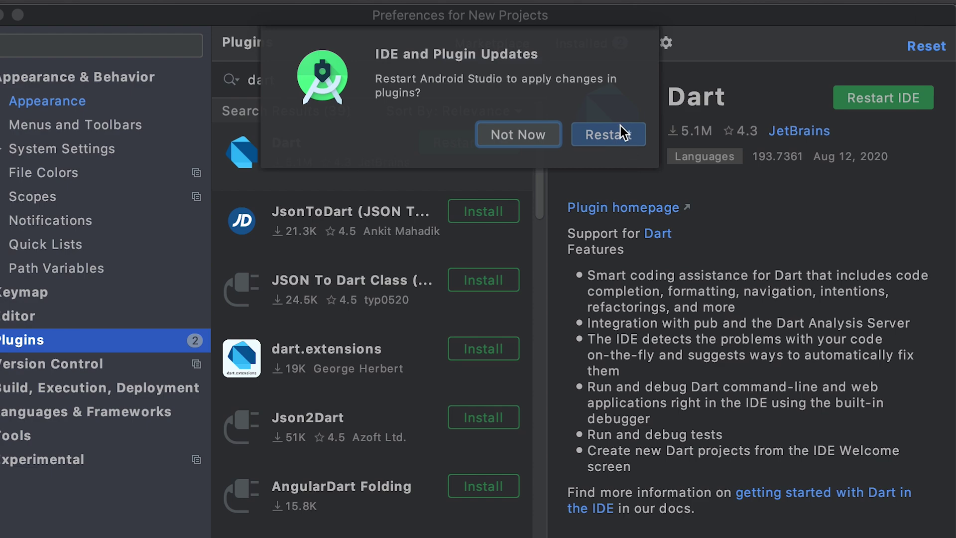
left_click(619, 131)
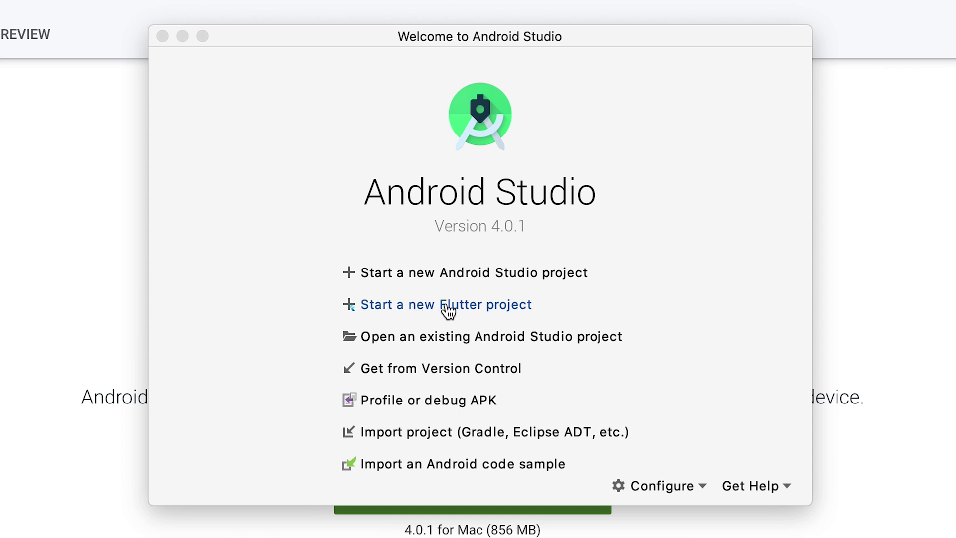
Step: Start a Flutter Application named flutter_app_youtube with the SDK path Development/flutter
left_click(446, 308)
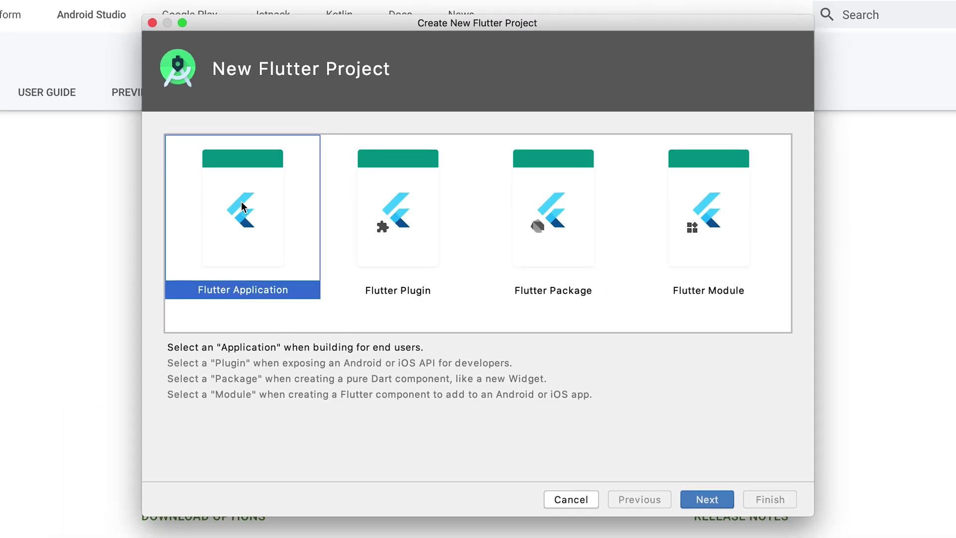
left_click(708, 502)
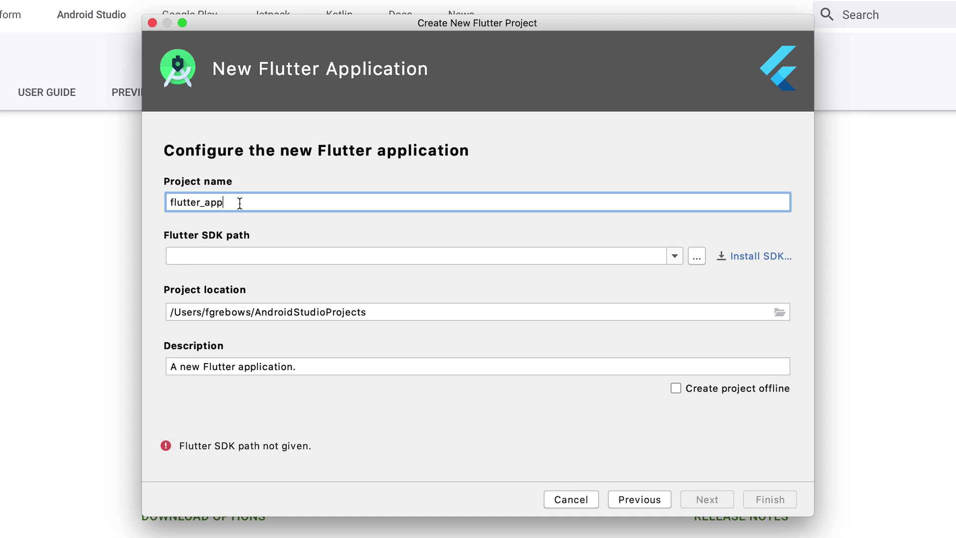
type("_y_outube")
left_click(697, 261)
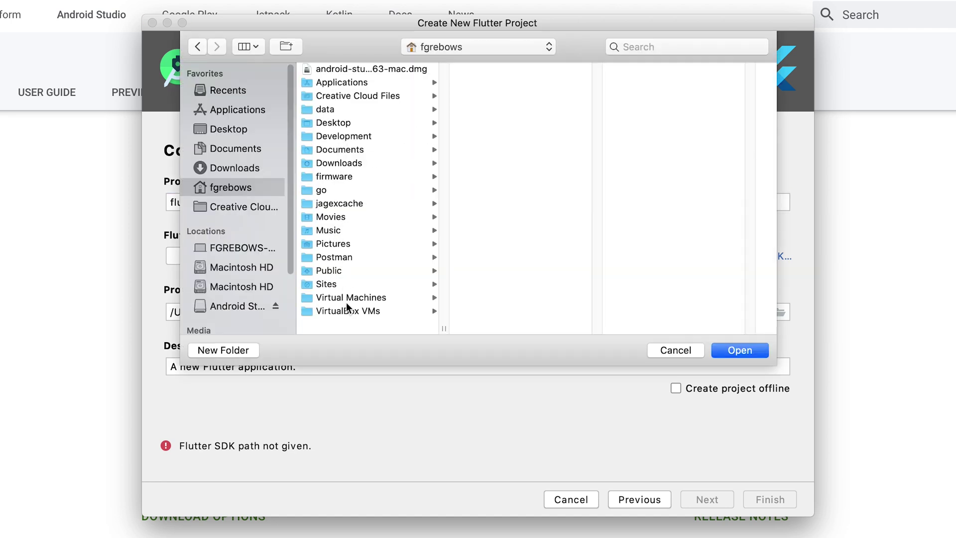
left_click(350, 137)
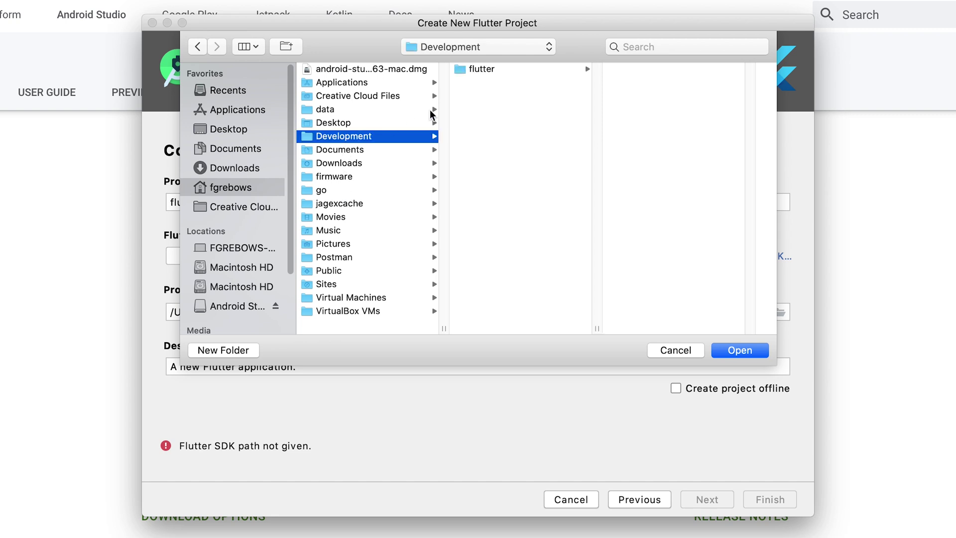
left_click(491, 70)
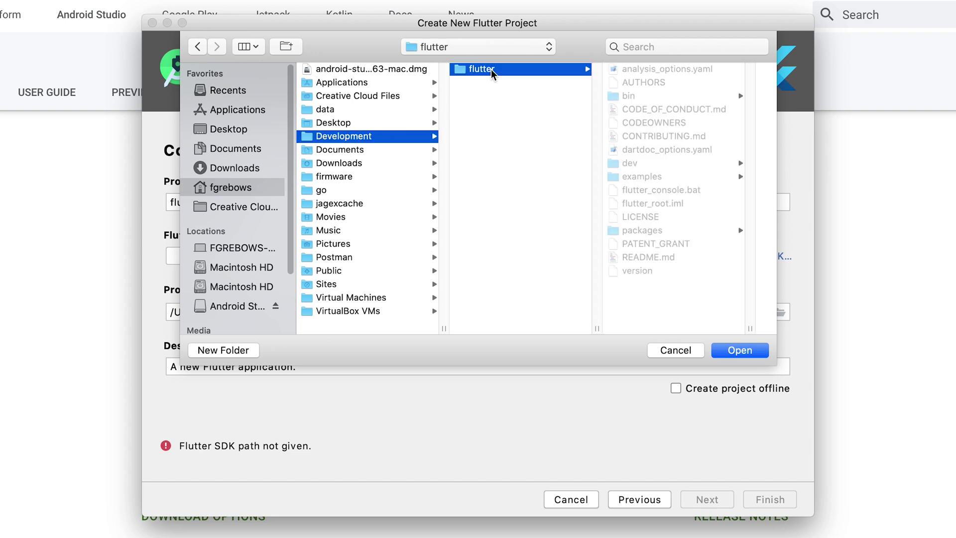
left_click(748, 354)
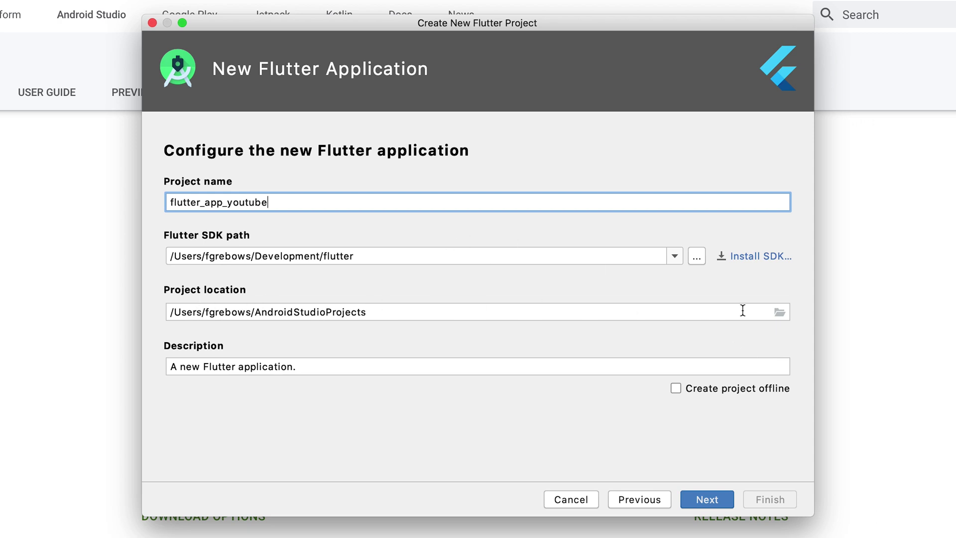
Step: Set the project location to a new flutter-setup-tutorial folder
left_click(782, 313)
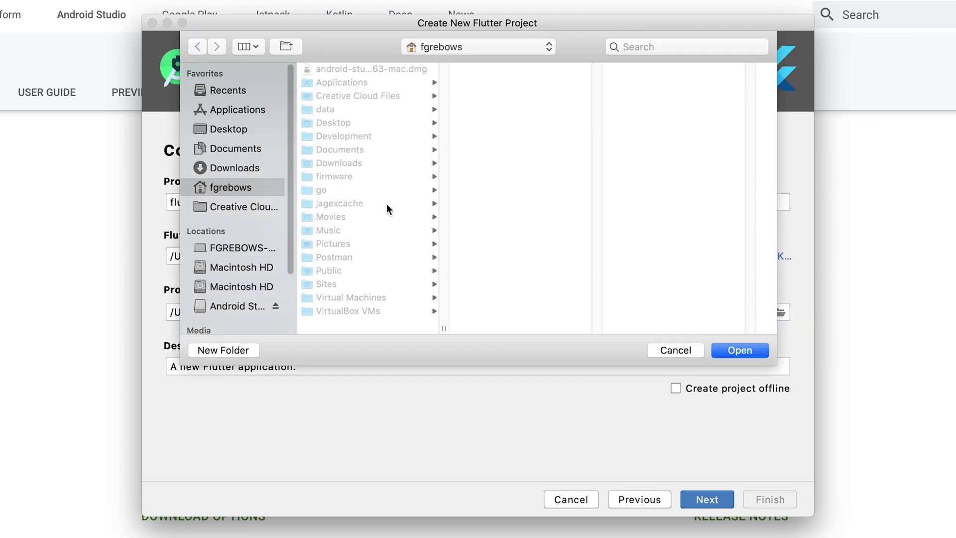
left_click(224, 350)
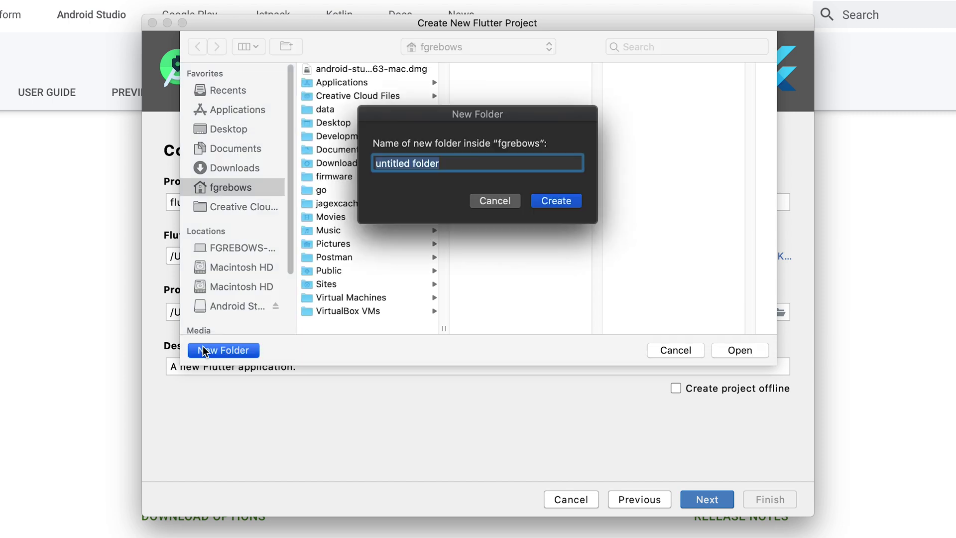
type("flutter-set")
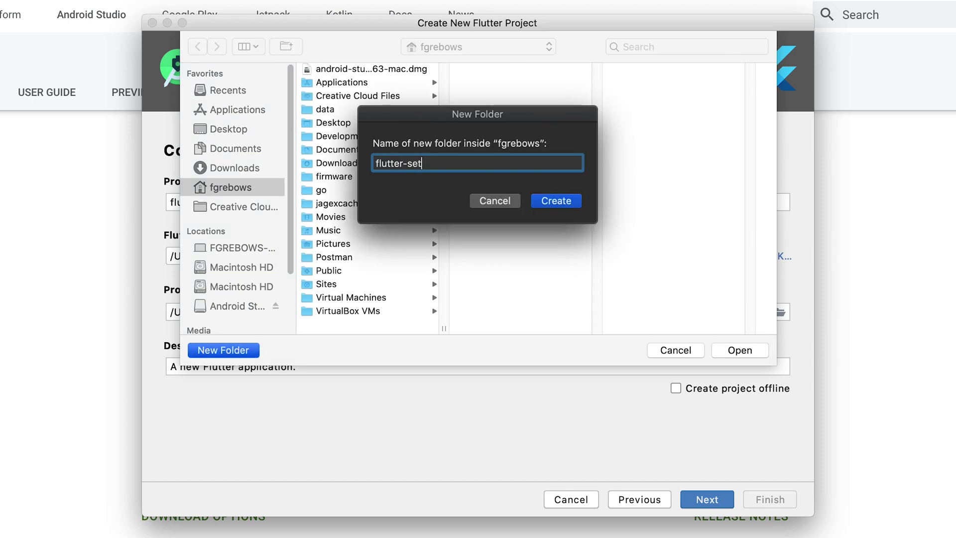
type("up-tutorial")
left_click(560, 207)
left_click(734, 350)
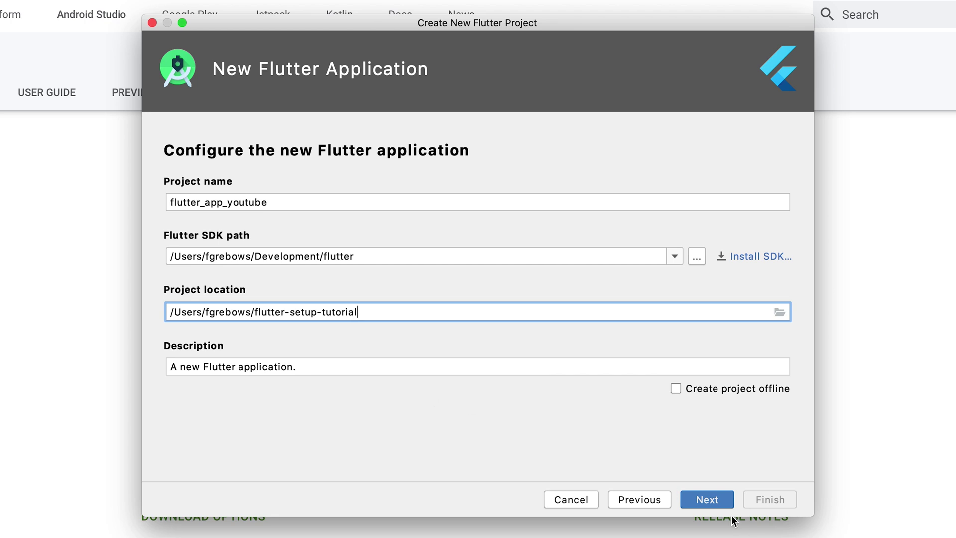
left_click(708, 499)
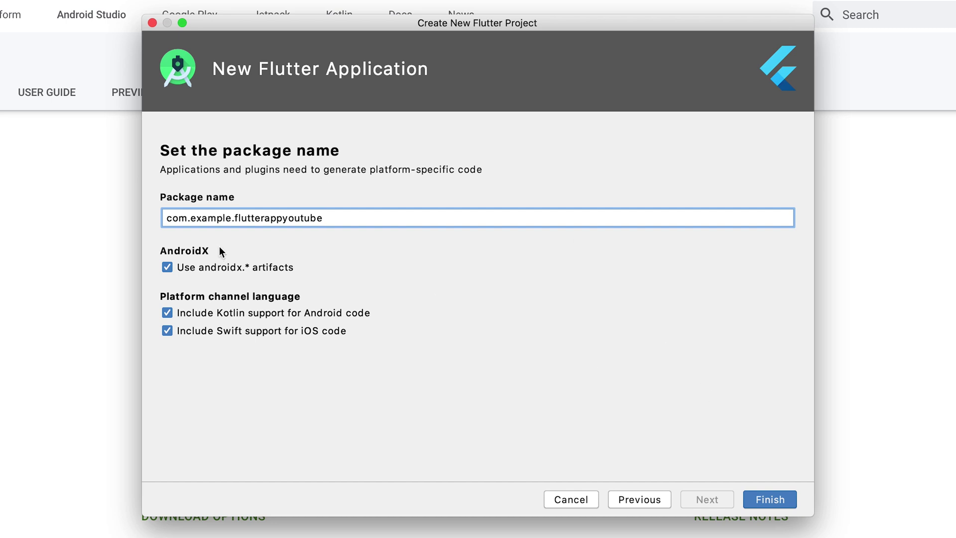
Step: Keep the default package name and finish generating flutter_app_youtube with main.dart open
left_click(780, 503)
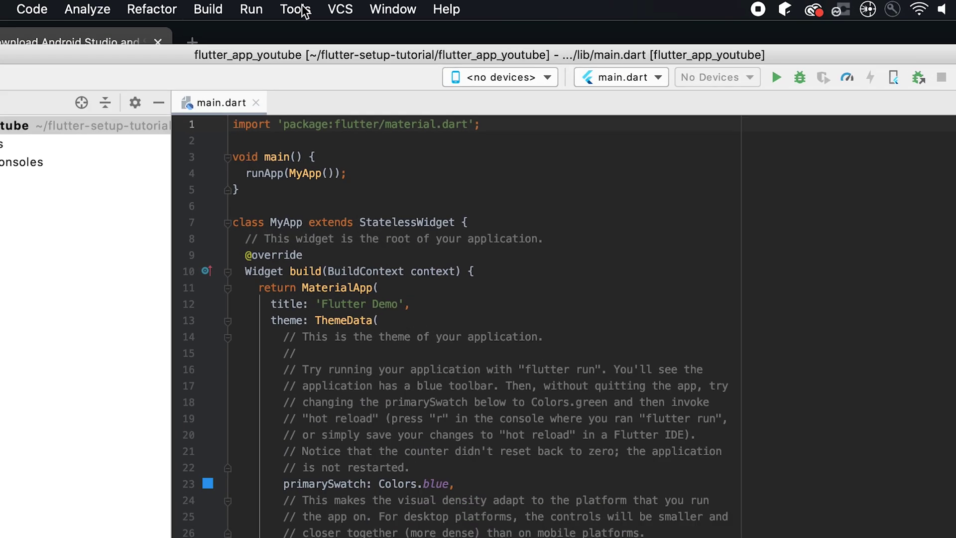
Step: Create a Pixel 3a virtual device in AVD Manager and download the Android R system image
left_click(190, 9)
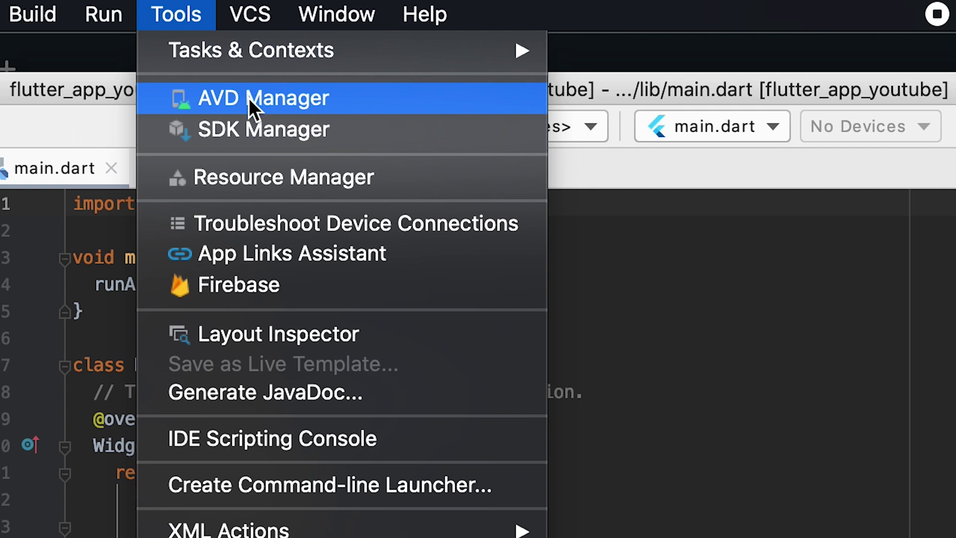
left_click(249, 99)
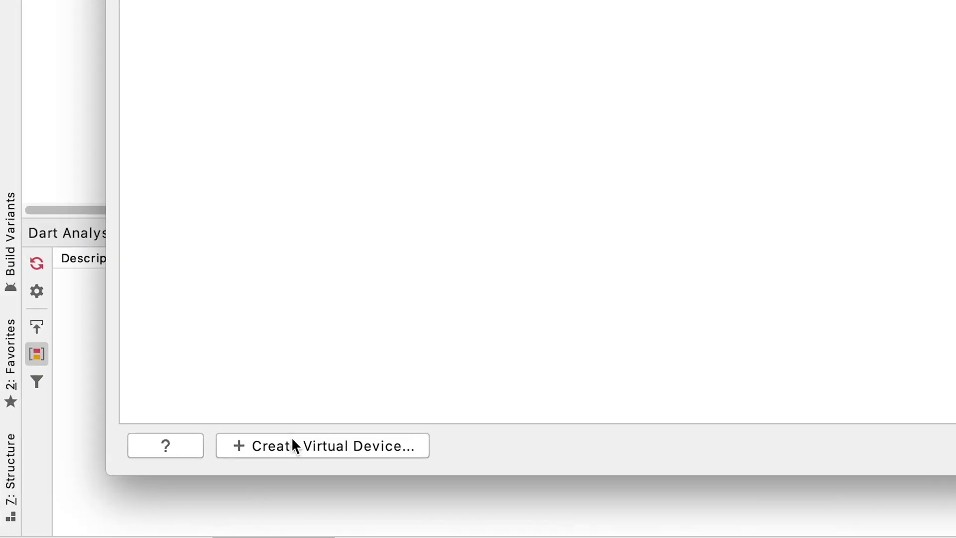
left_click(293, 446)
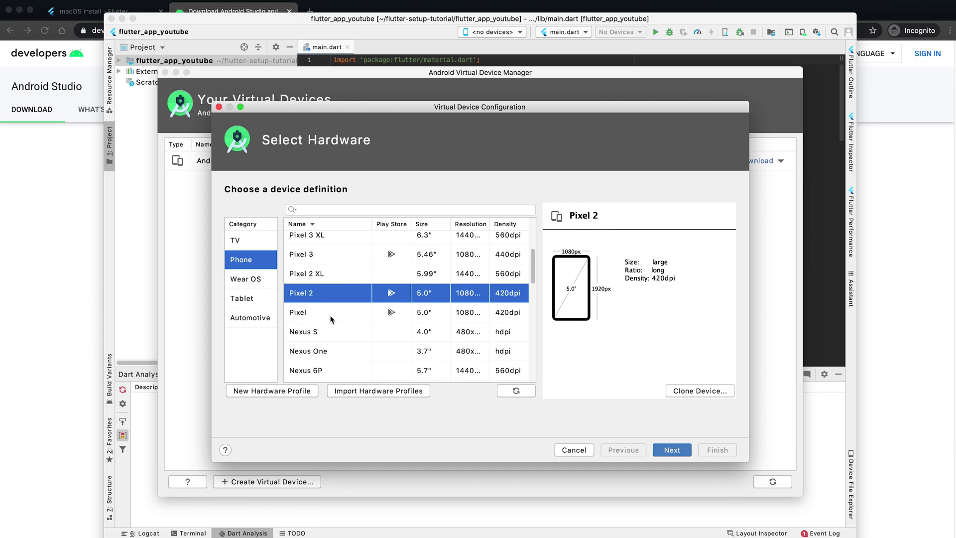
scroll(331, 320, "up", 3)
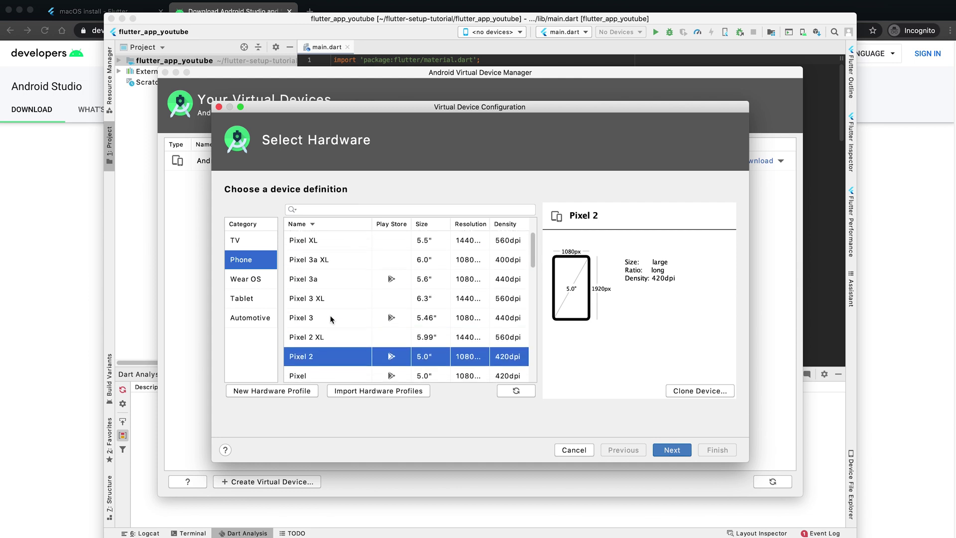
left_click(328, 281)
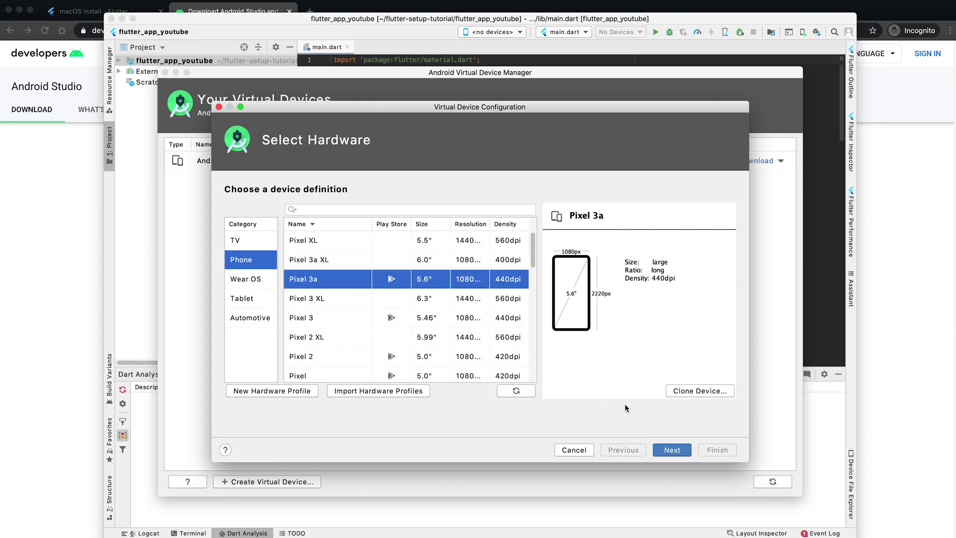
left_click(672, 450)
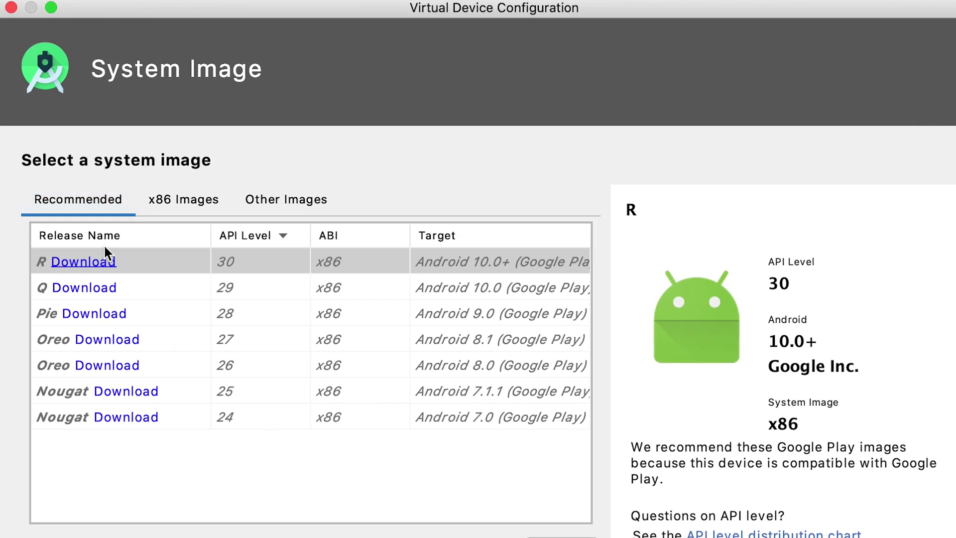
left_click(82, 261)
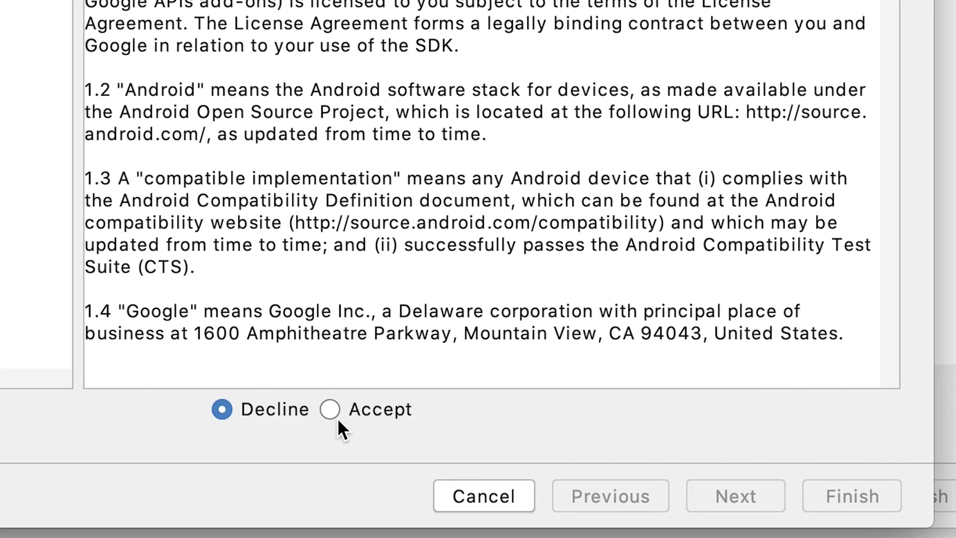
Step: Accept the license, install the API 30 image, and finish the Pixel 3a API 30 device
left_click(488, 427)
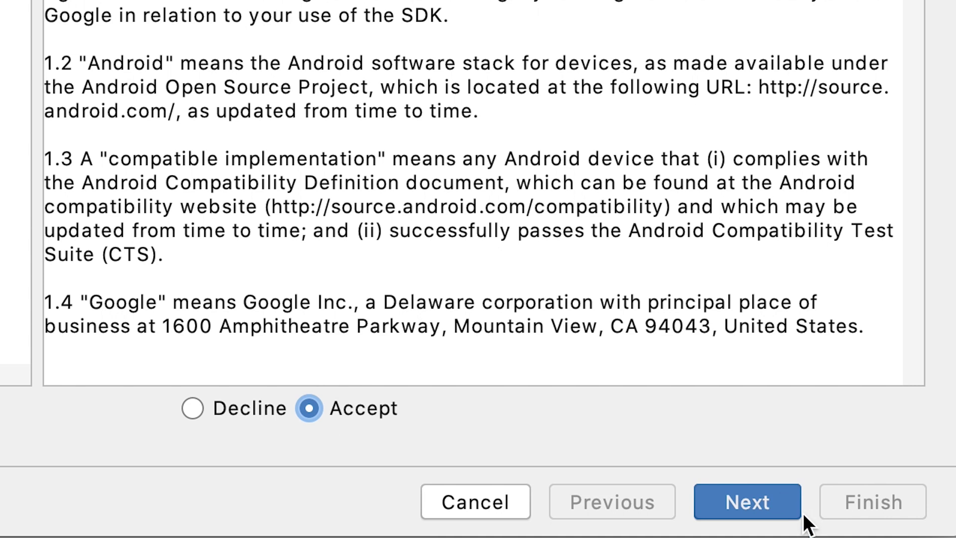
left_click(748, 502)
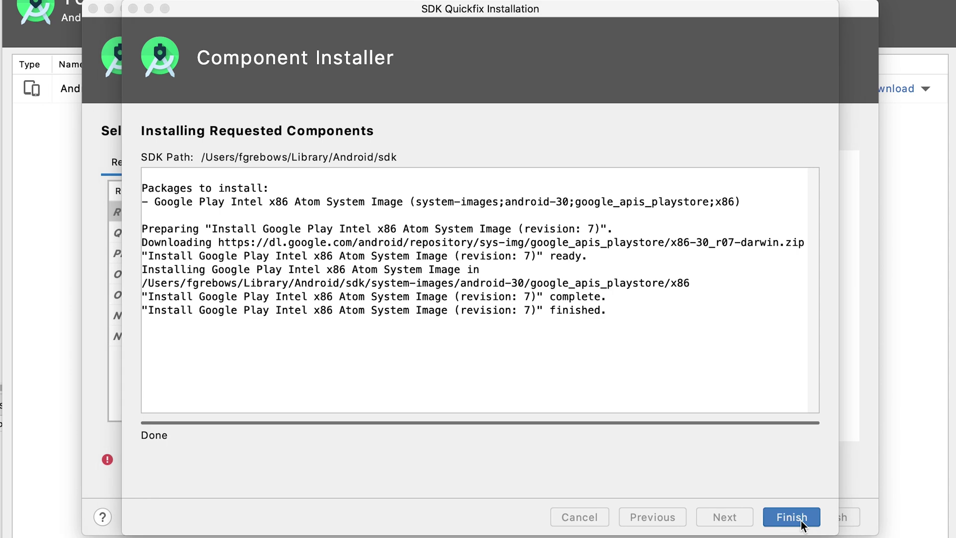
left_click(792, 518)
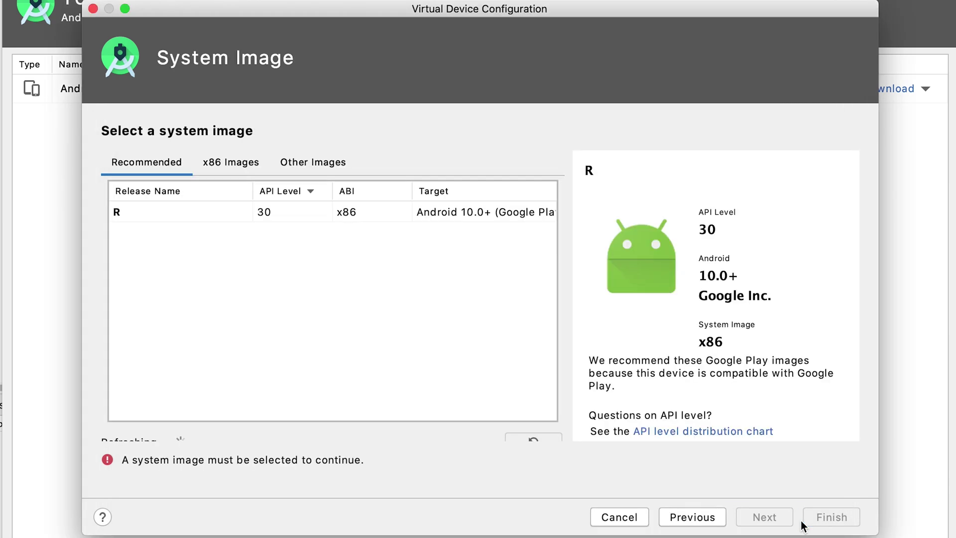
left_click(765, 517)
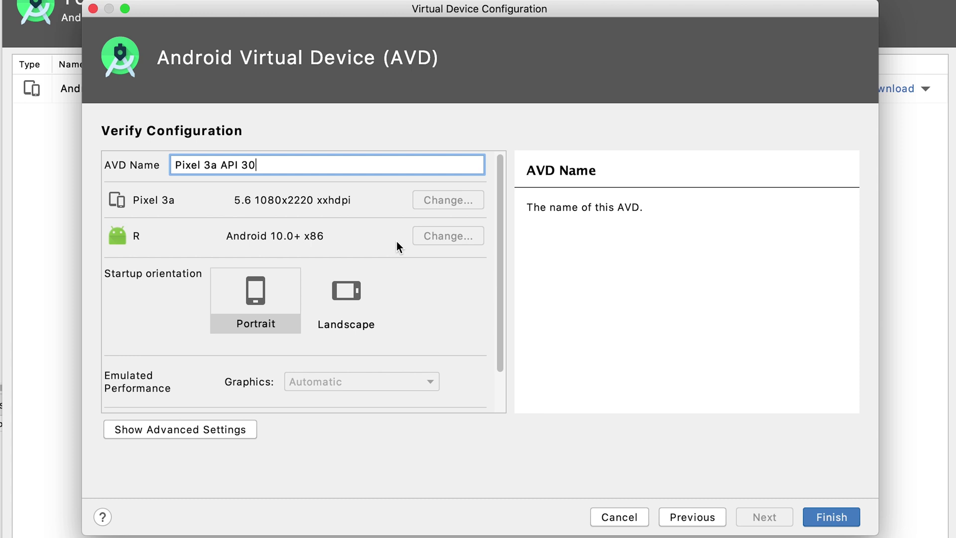
left_click(831, 521)
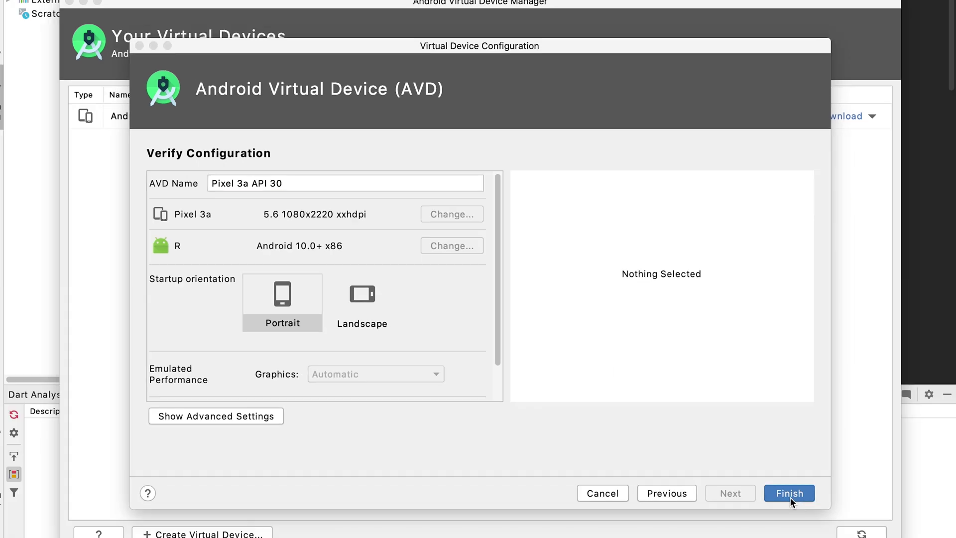
left_click(790, 495)
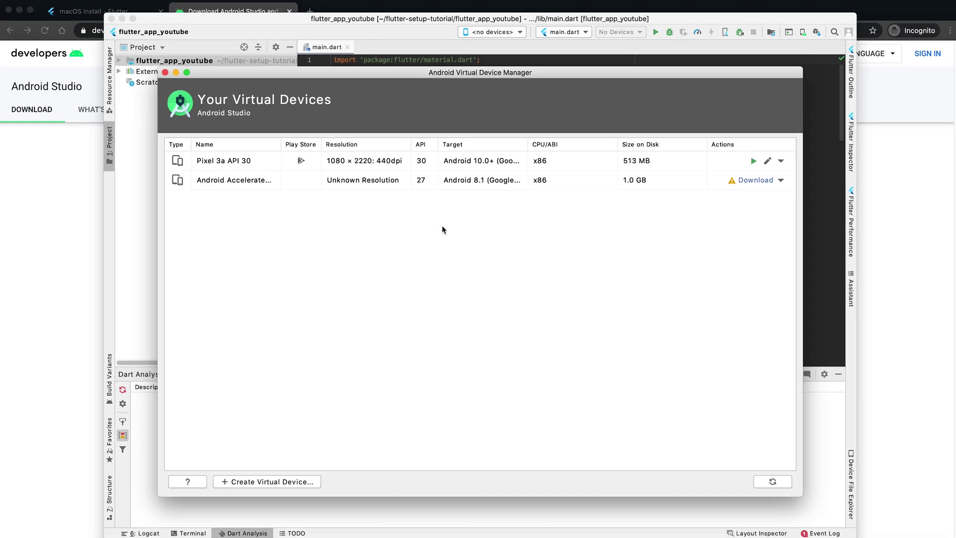
Step: Launch the Pixel 3a API 30 emulator from the AVD Manager list
left_click(264, 164)
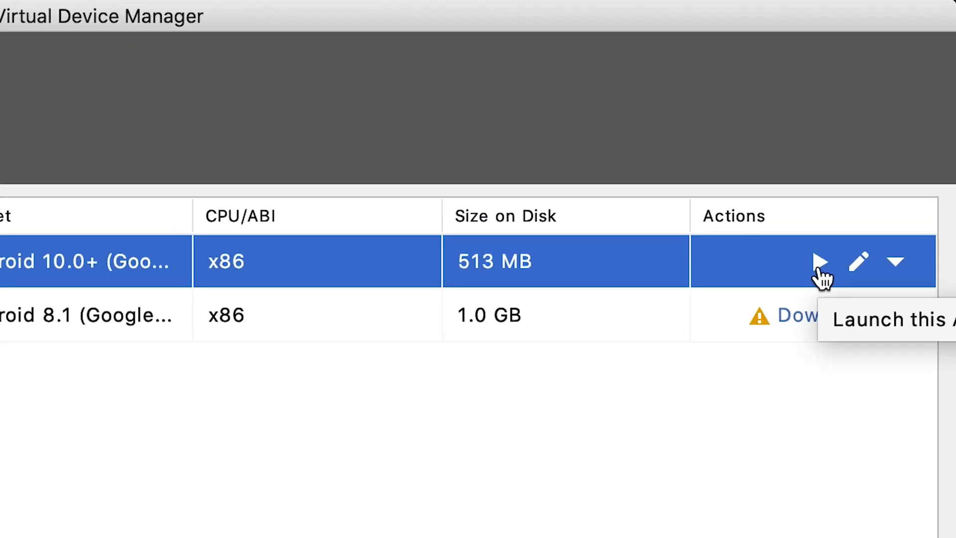
left_click(820, 264)
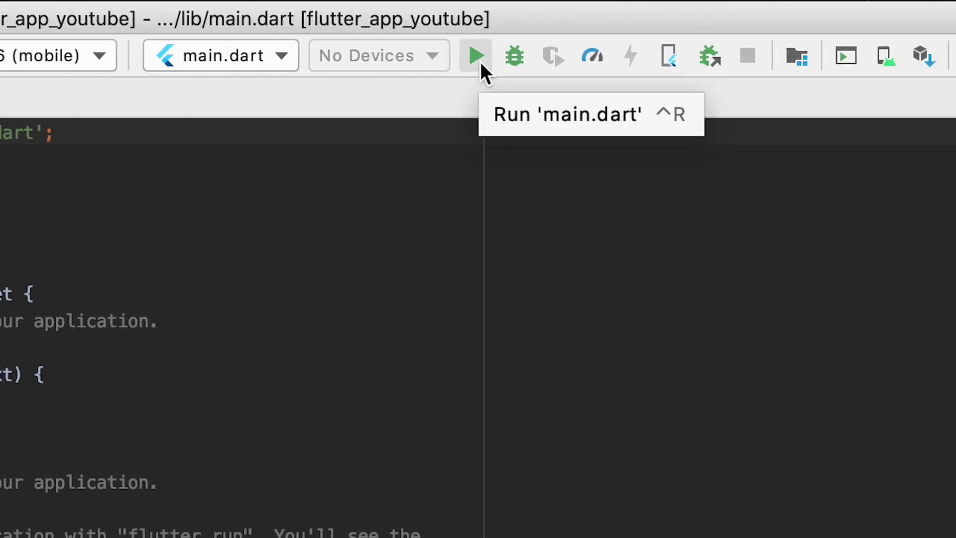
Step: Run main.dart on the Android emulator and raise the demo counter to 5
left_click(477, 57)
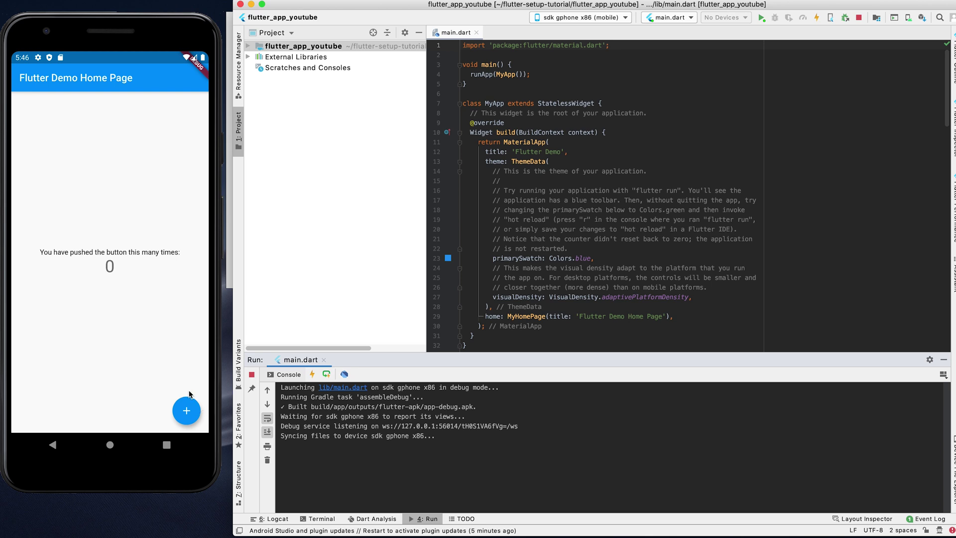
left_click(187, 411)
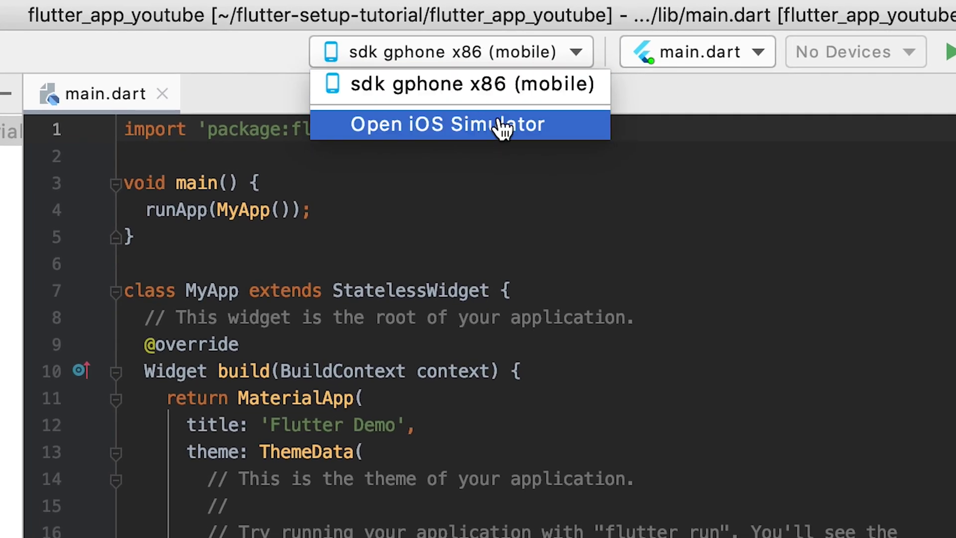
Step: Open the iOS Simulator, narrow the IDE window beside it, and target iPhone SE (2nd generation)
left_click(501, 124)
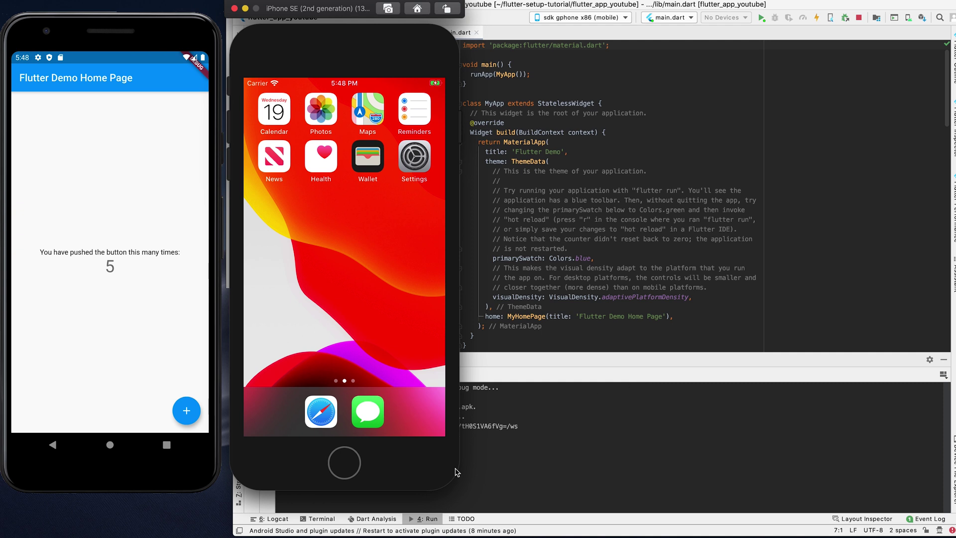
left_click(265, 507)
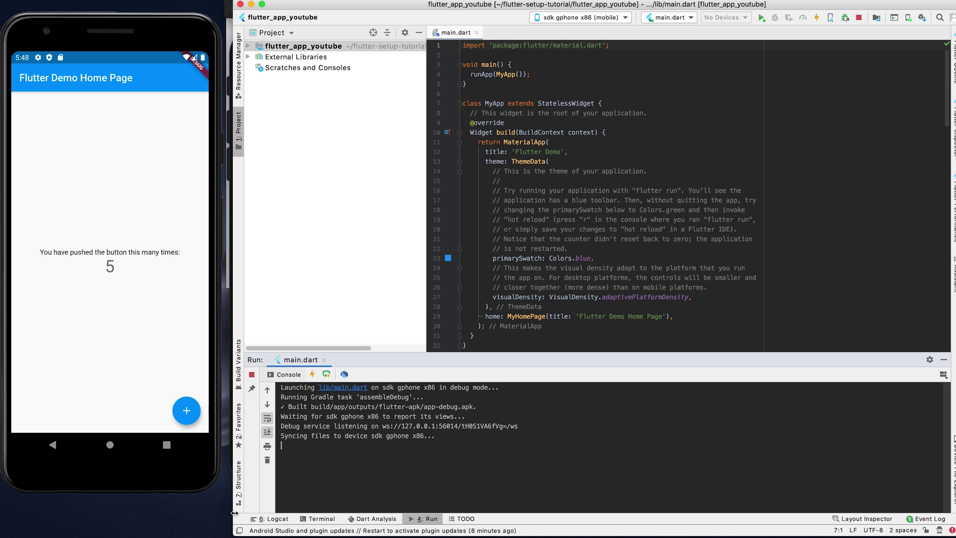
left_click_drag(404, 483, 463, 482)
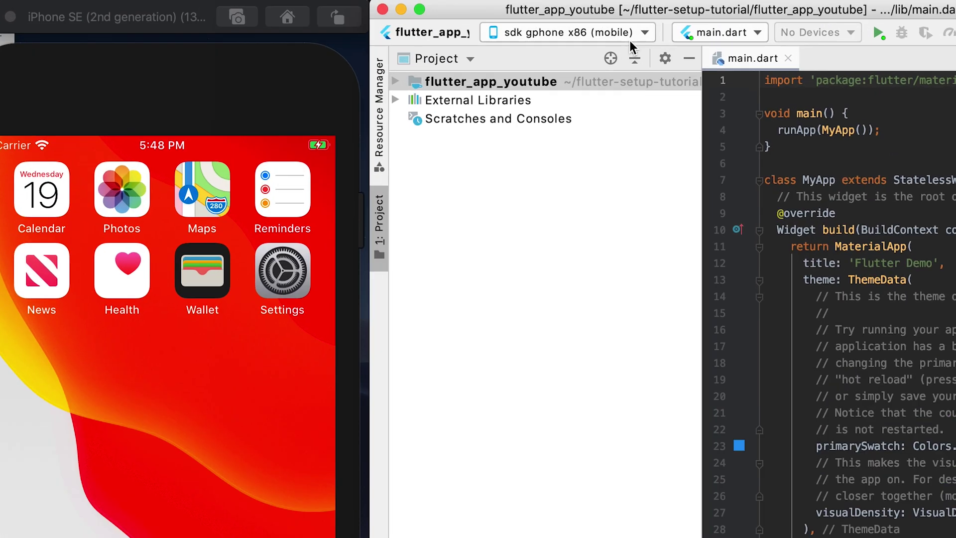
left_click(598, 16)
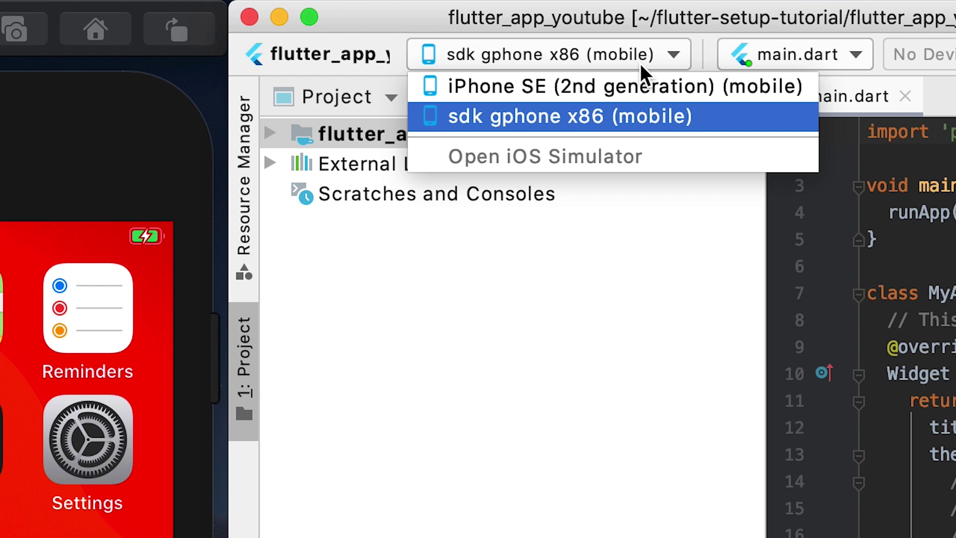
left_click(536, 90)
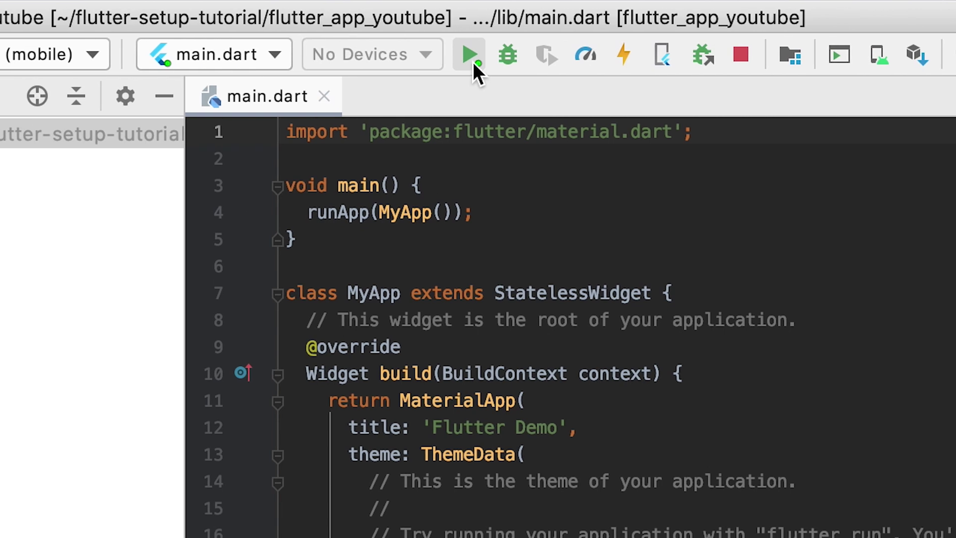
Step: Run main.dart on the iPhone SE simulator and wait for the Xcode build to finish
left_click(470, 54)
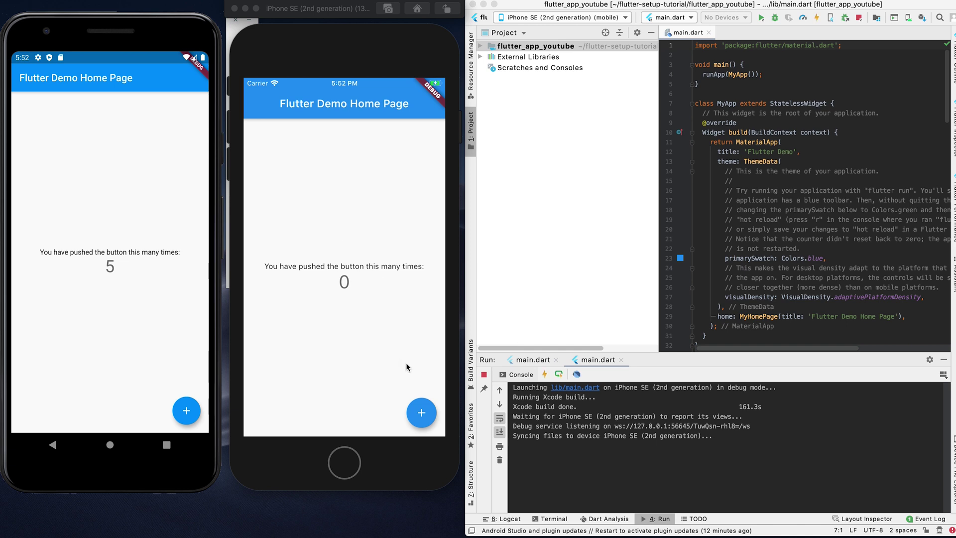
Step: Tap the iPhone SE simulator's + button twice, bringing its counter to 6
left_click(427, 411)
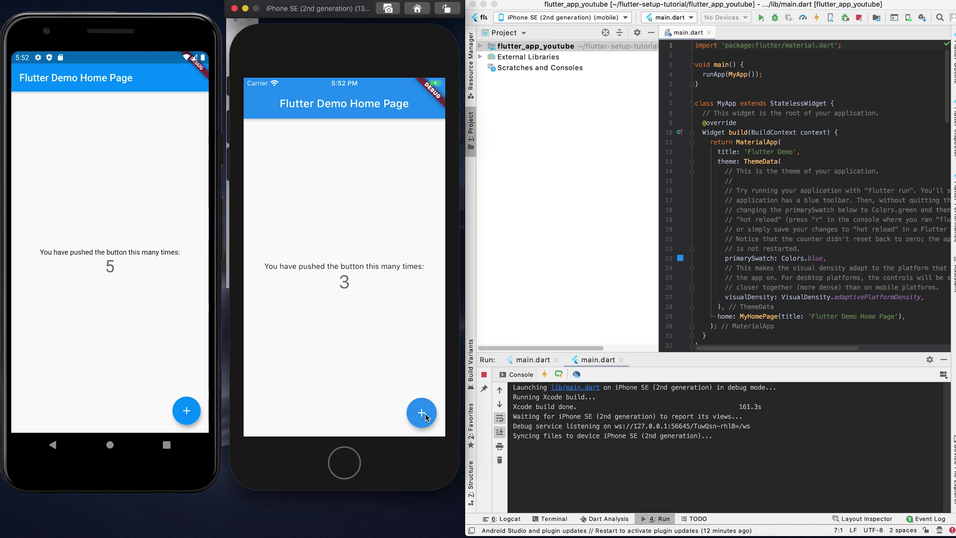
left_click(428, 414)
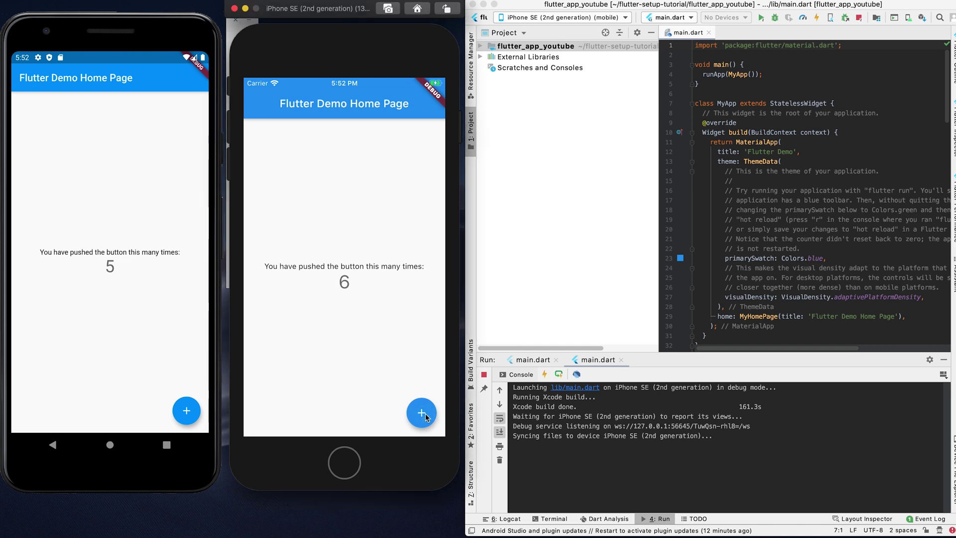